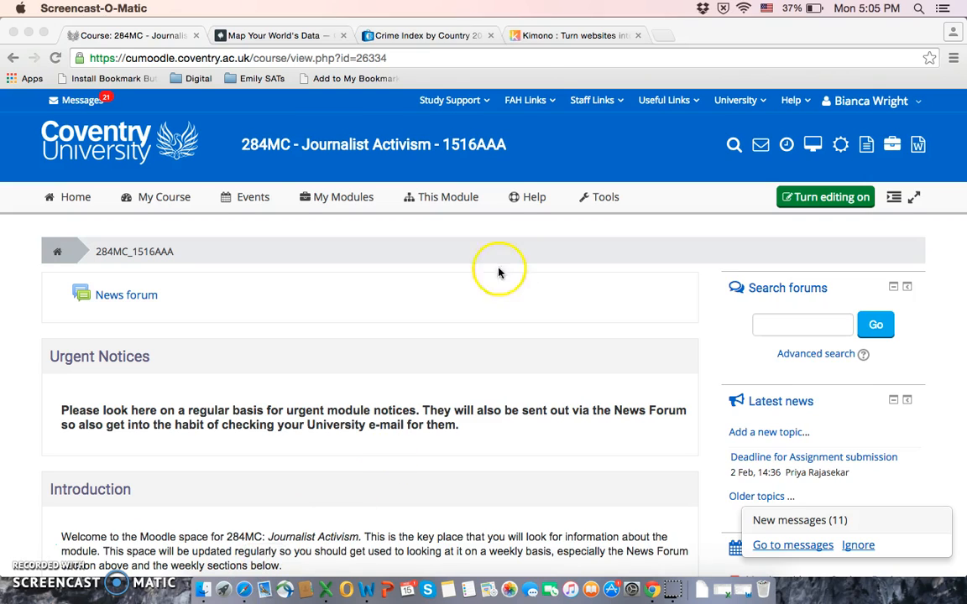
Step: Install the kimono extension in Chrome from kimonolabs.com and dismiss the installation notice
left_click(570, 37)
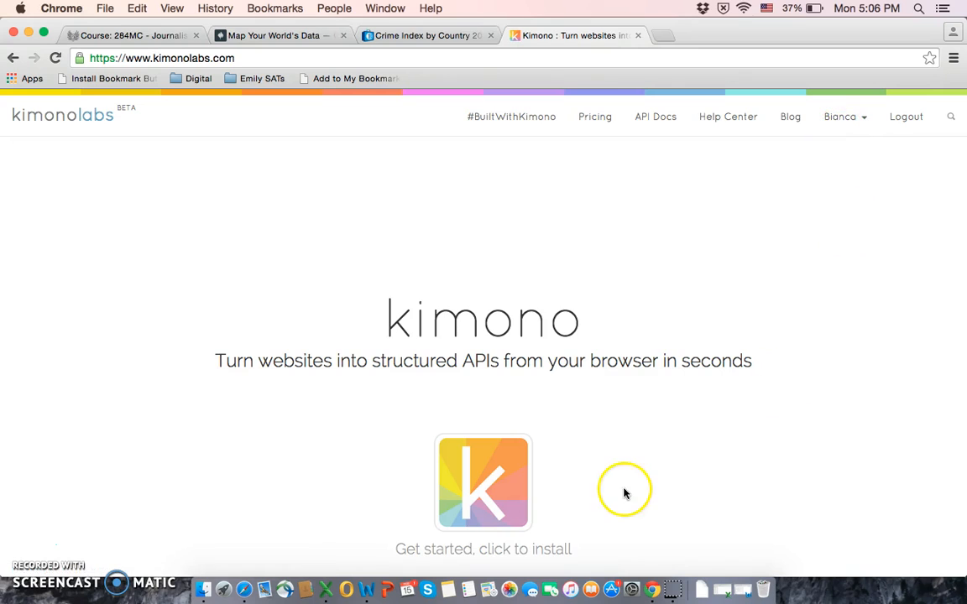
left_click(543, 561)
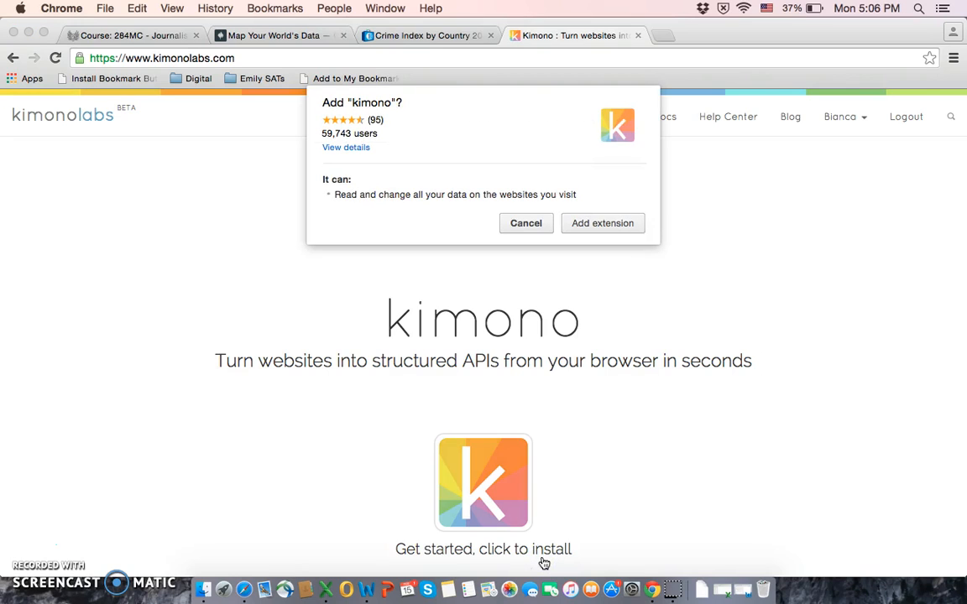
left_click(609, 223)
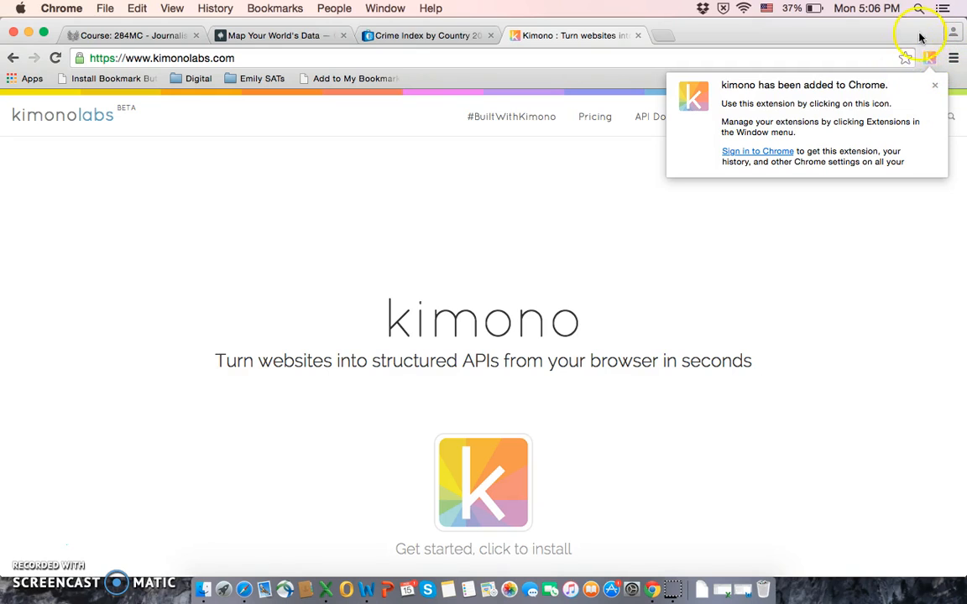
left_click(904, 89)
left_click(934, 85)
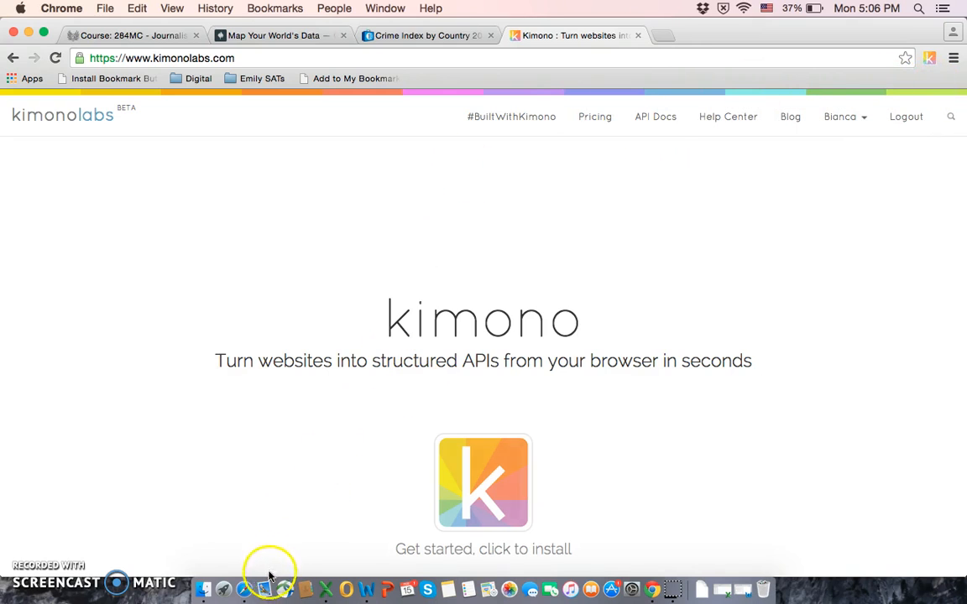
Step: Switch to Safari and open the kimonolabs.com website
left_click(249, 591)
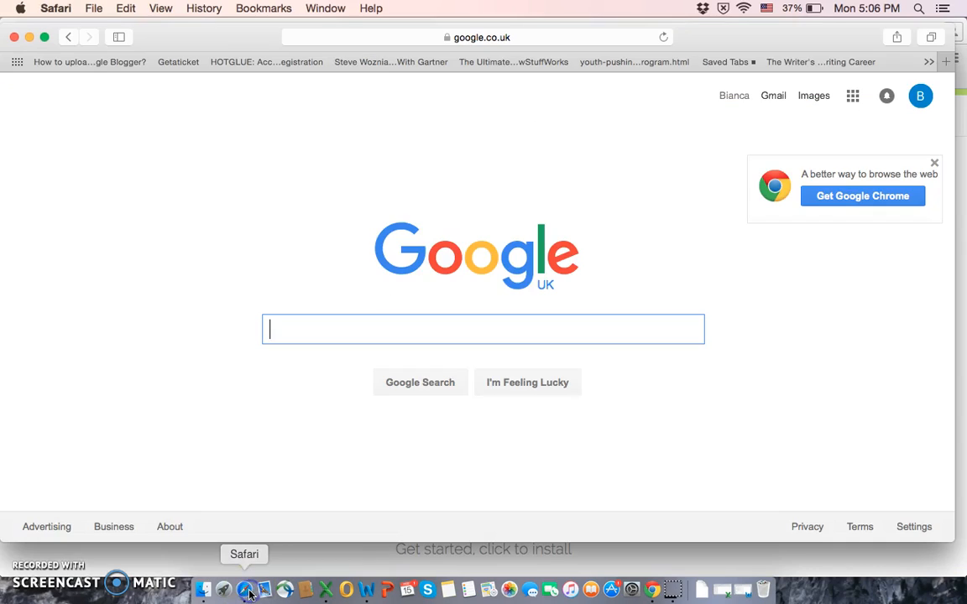
left_click(520, 42)
type("kimonolabs")
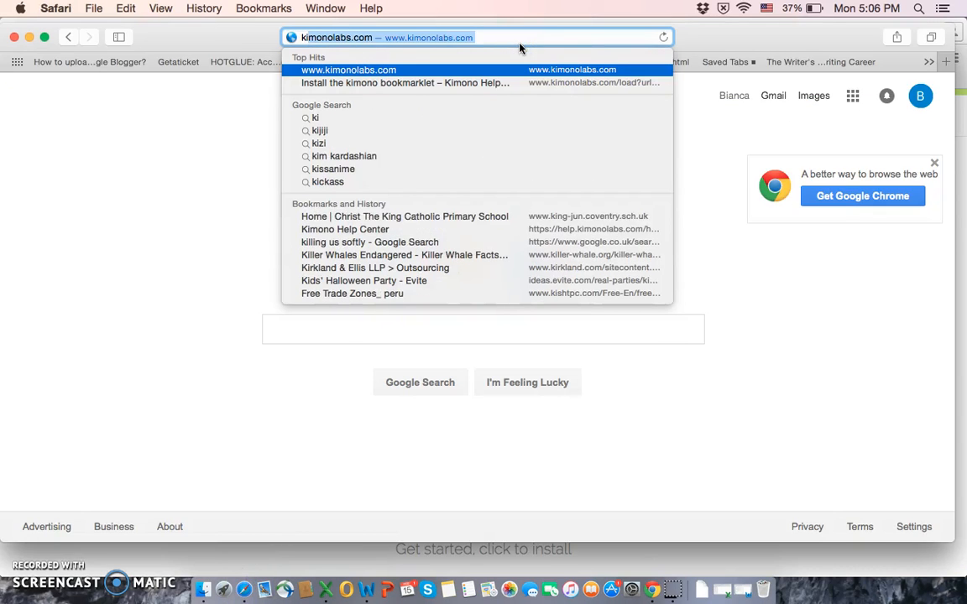
key("Return")
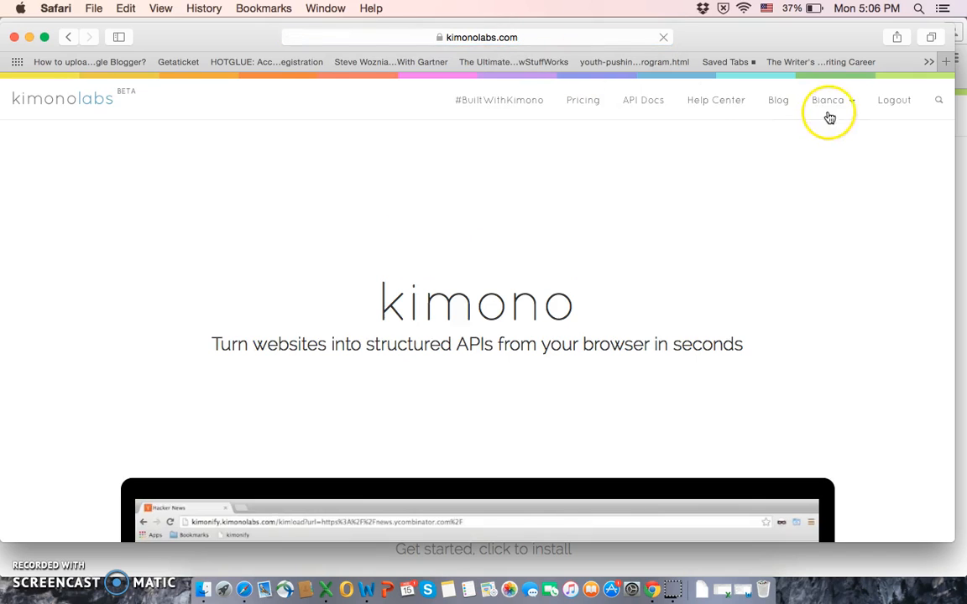
Step: Open the "Install the kimono bookmarklet" article in the Kimono Help Center
left_click(719, 102)
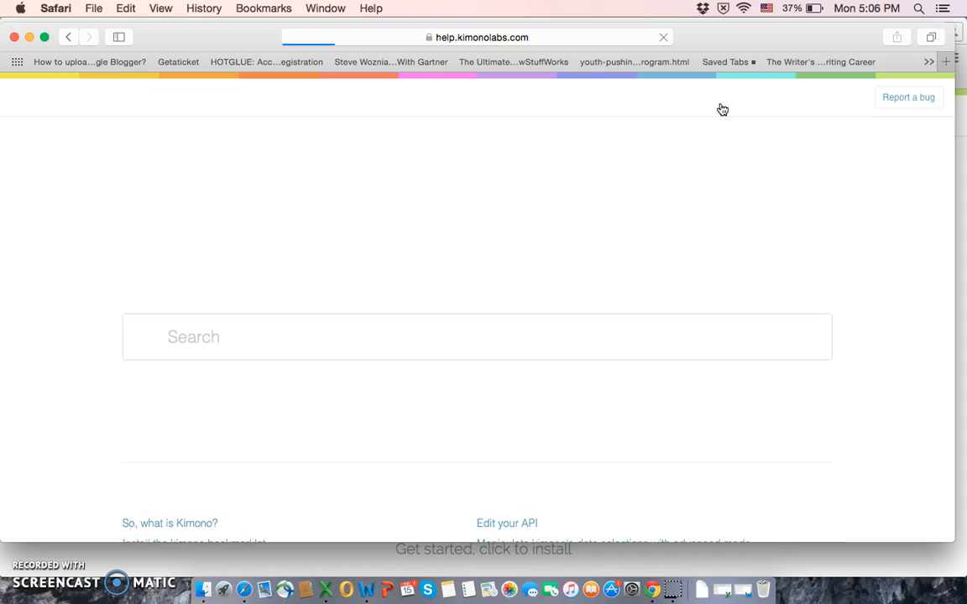
left_click(464, 352)
scroll(464, 352, "down", 5)
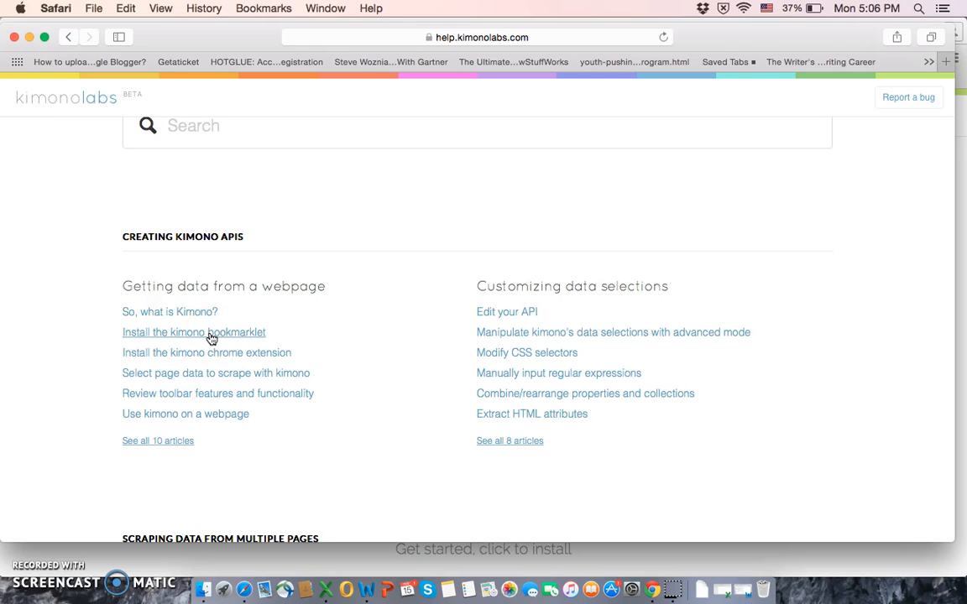
left_click(212, 335)
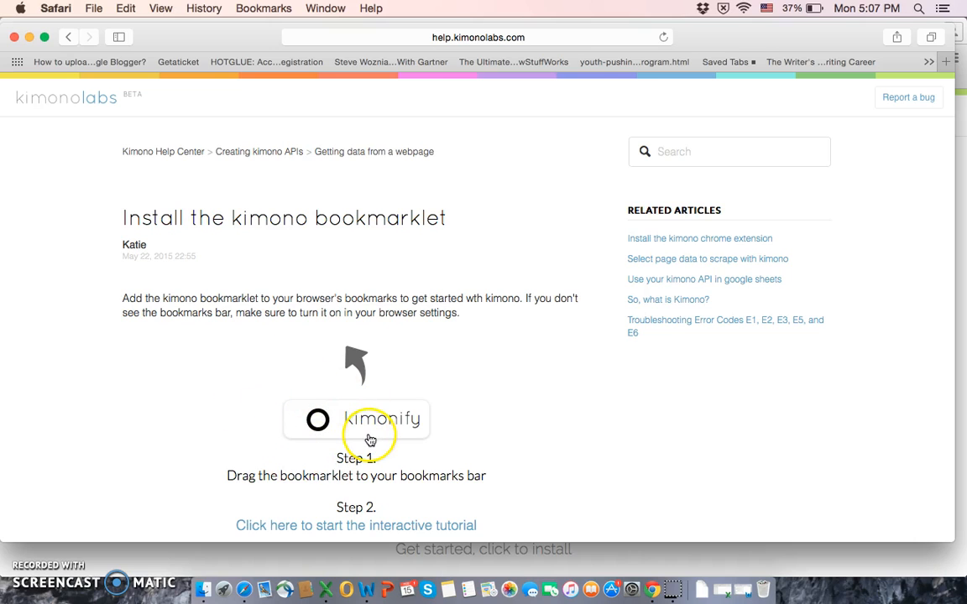
Step: Place the kimonify bookmarklet on Safari's bookmarks bar after Getaticket, and minimize the Safari window
left_click_drag(358, 430, 215, 58)
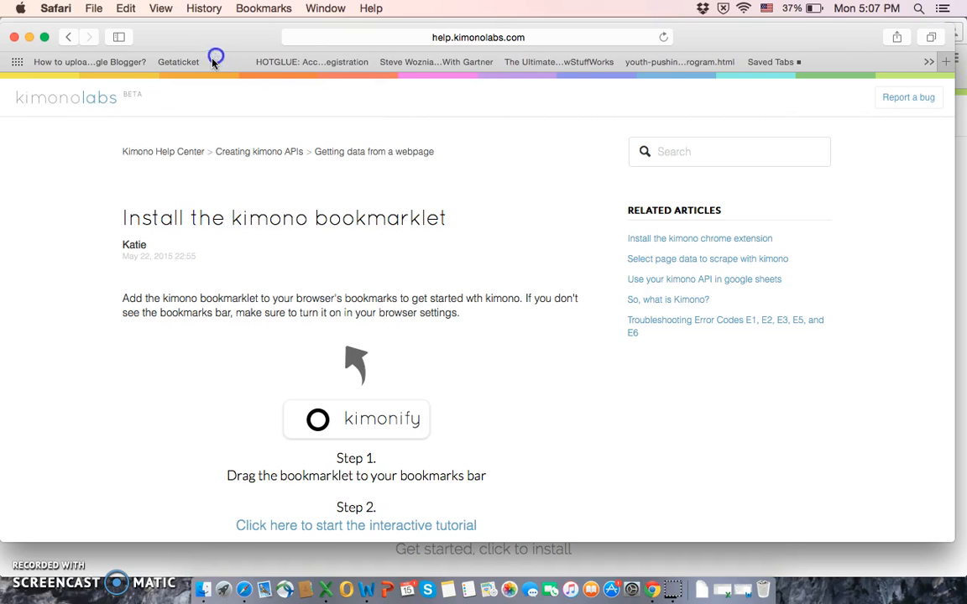
left_click(228, 62)
left_click(30, 38)
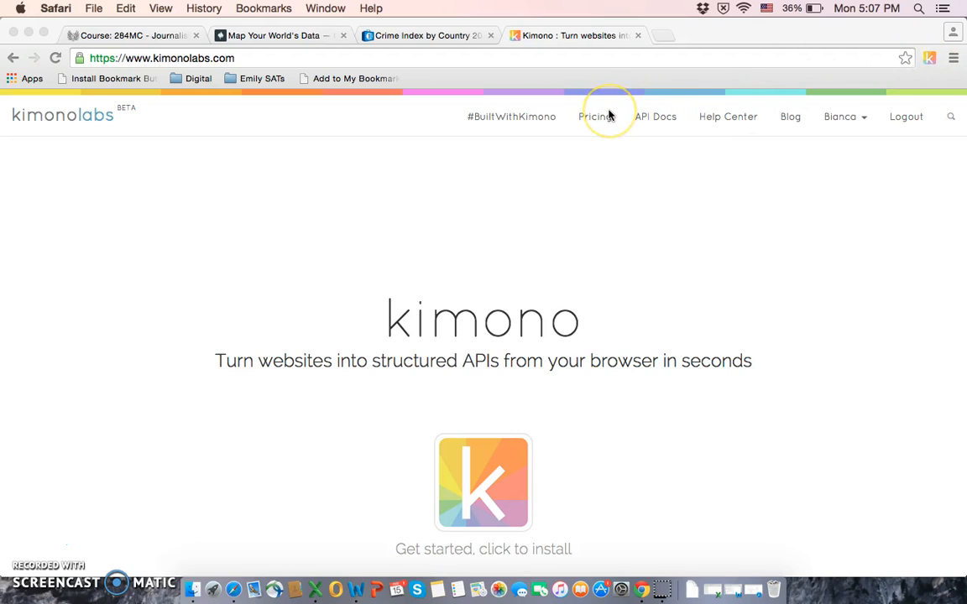
Step: Search Google for "crime statistics by country" in a new Chrome tab
left_click(663, 35)
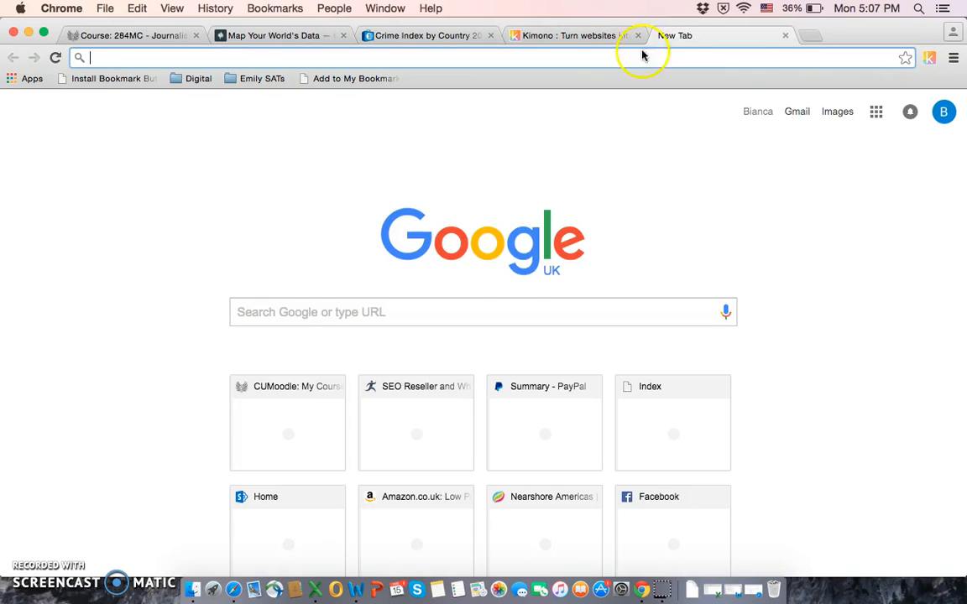
left_click(484, 309)
type("crime statistics by country")
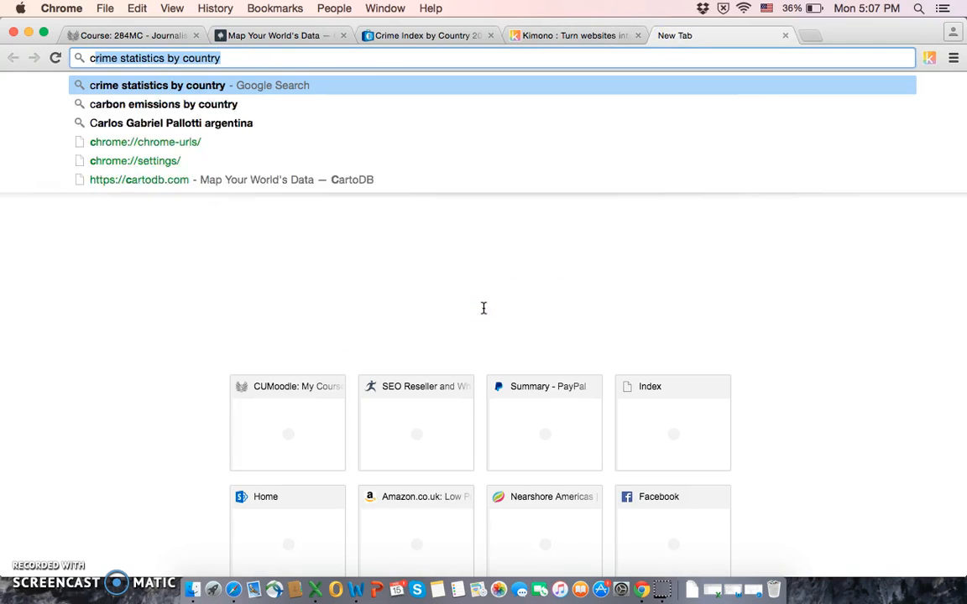
key("Right")
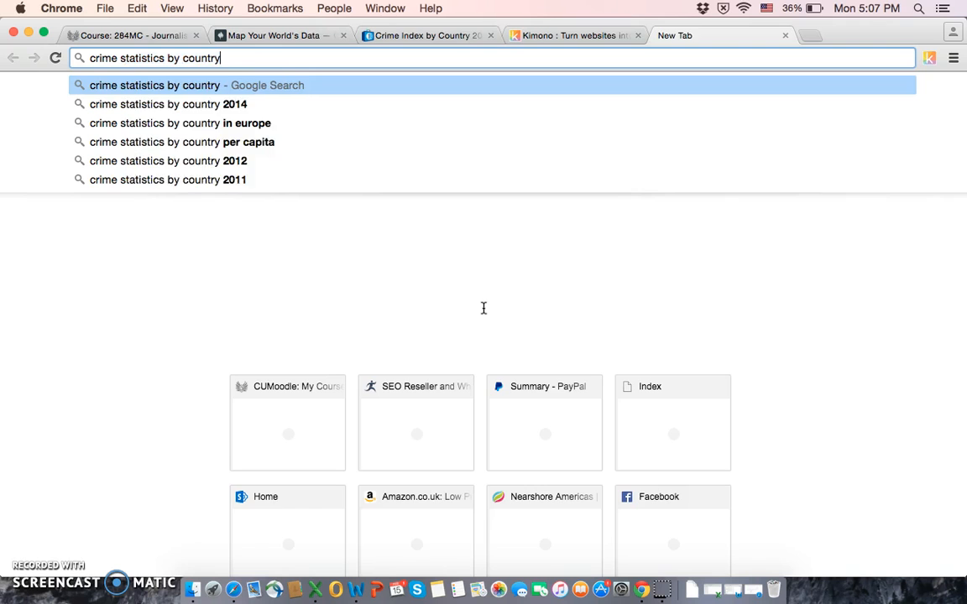
key("Return")
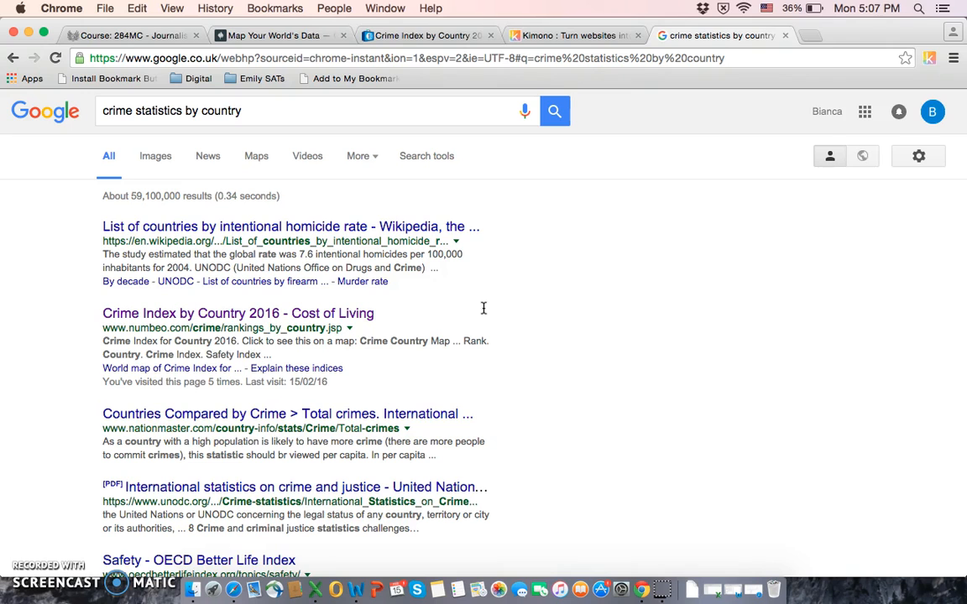
Step: Open Numbeo's "Crime Index by Country 2016" search result and start the kimono extension on its ranking table
left_click(183, 316)
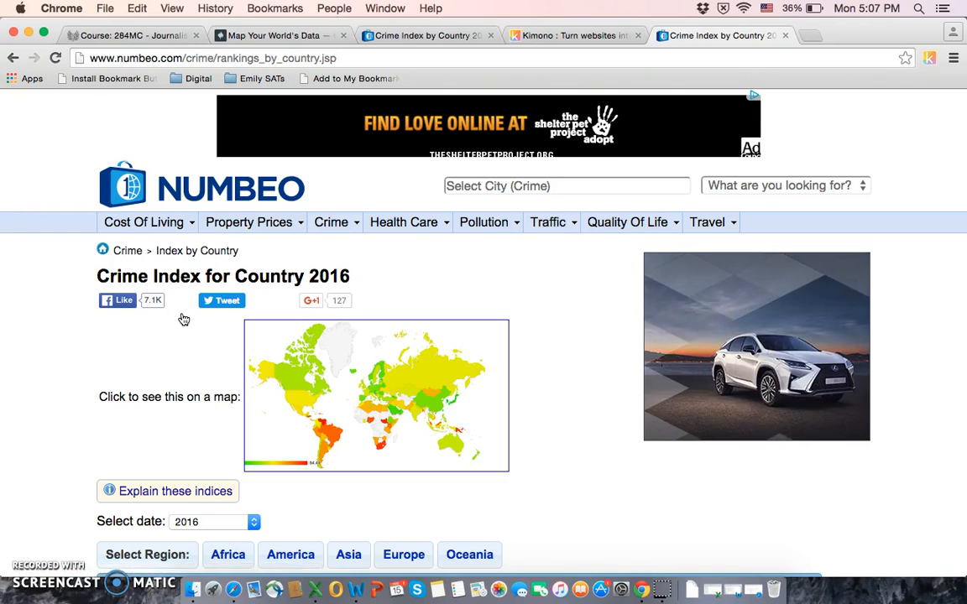
scroll(183, 318, "down", 8)
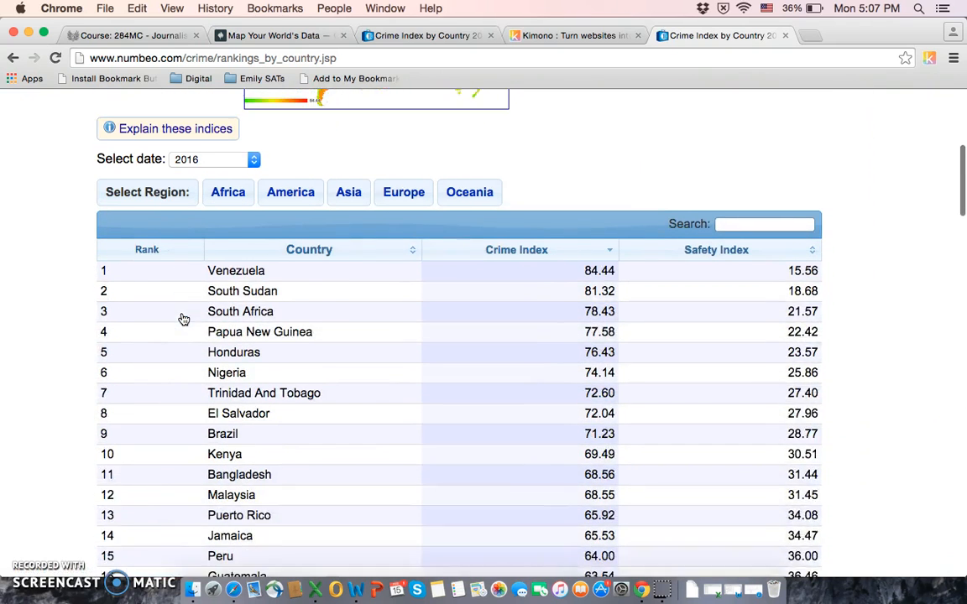
scroll(183, 319, "down", 1)
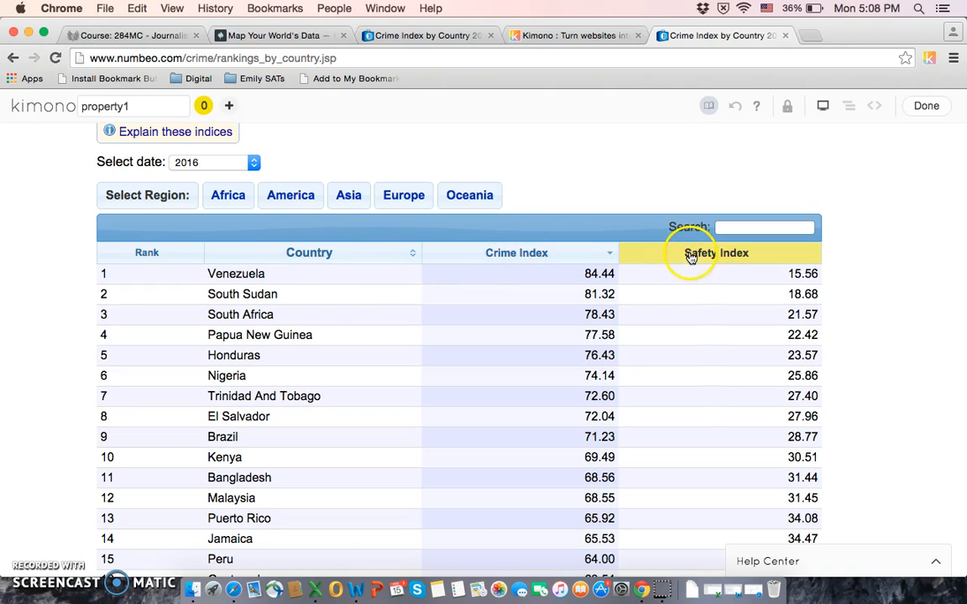
Step: Select all values of the table's Rank column as the first kimono property and name it "Rank"
left_click(140, 284)
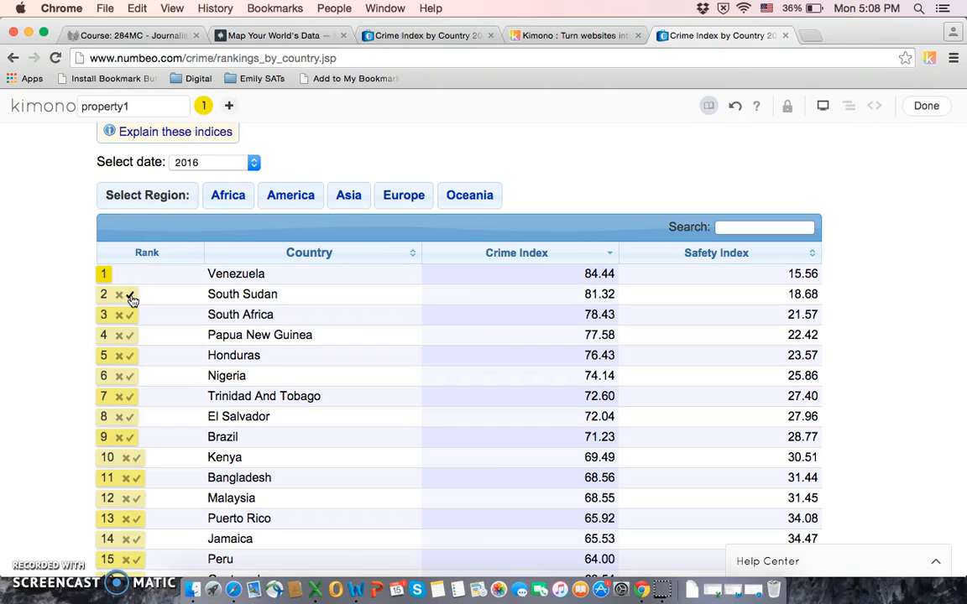
left_click(130, 296)
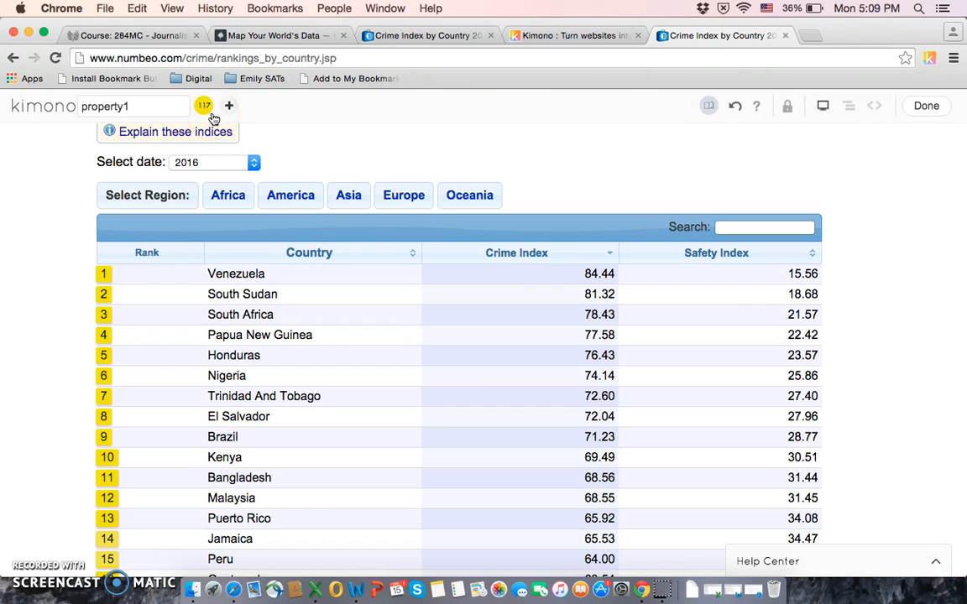
left_click_drag(137, 107, 56, 105)
type("Rank")
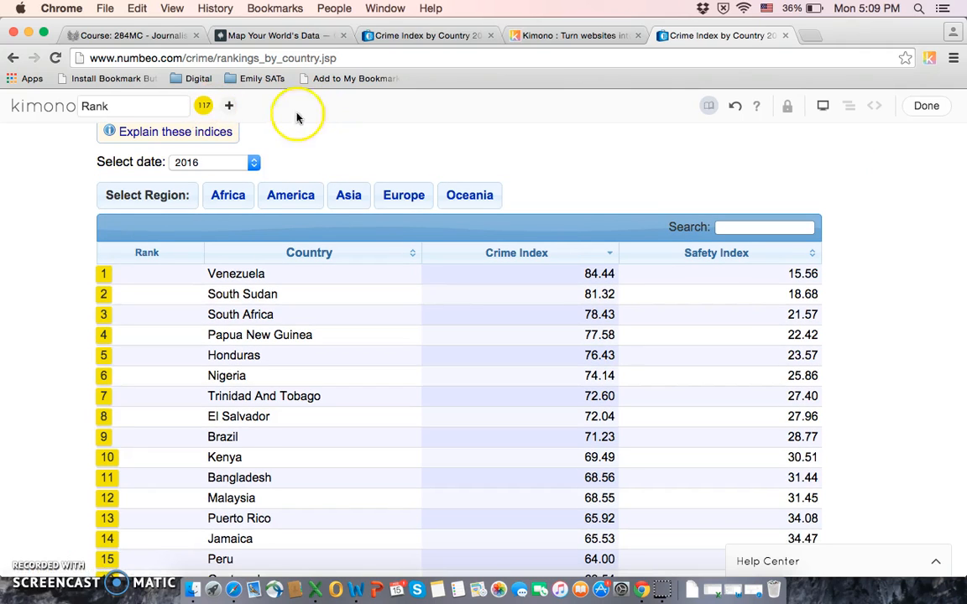
Step: Add a second property covering all the country names in the table and name it "Country"
left_click(230, 107)
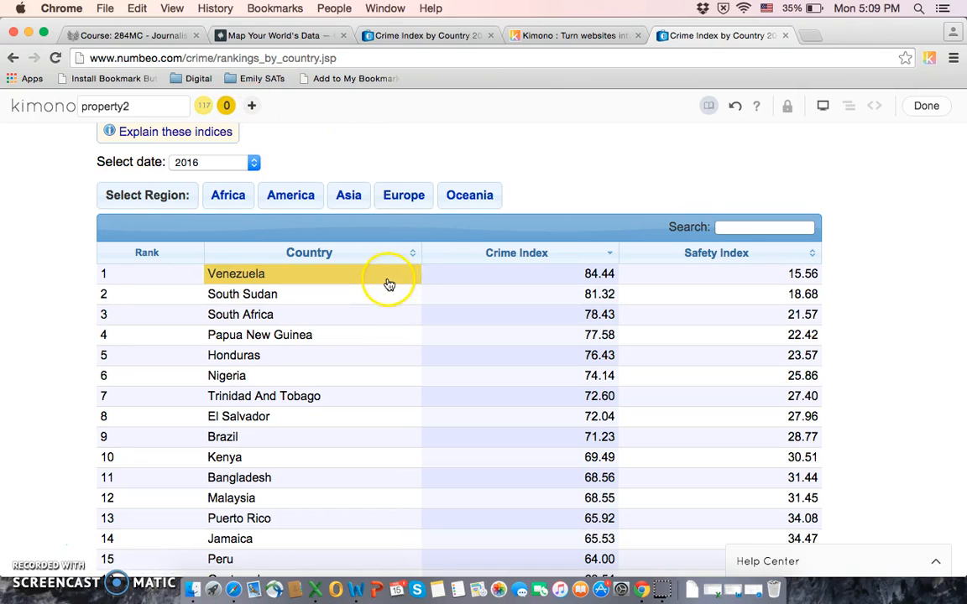
left_click(383, 282)
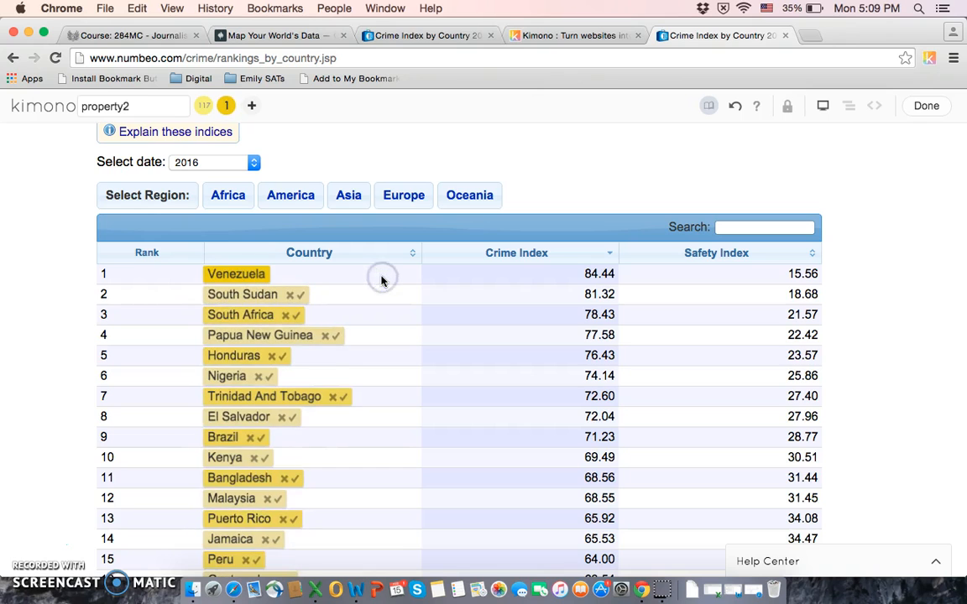
left_click(301, 296)
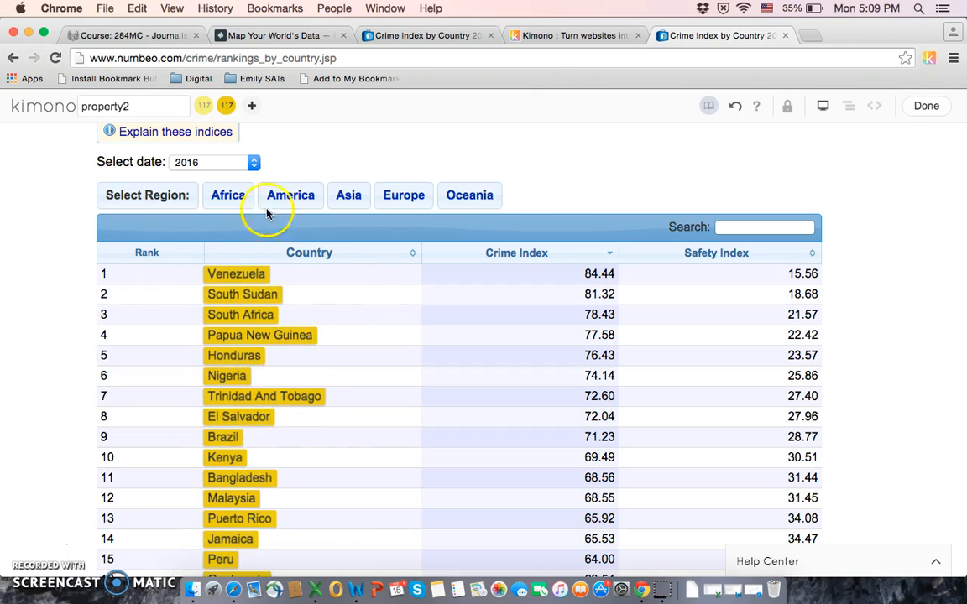
mouse_move(224, 111)
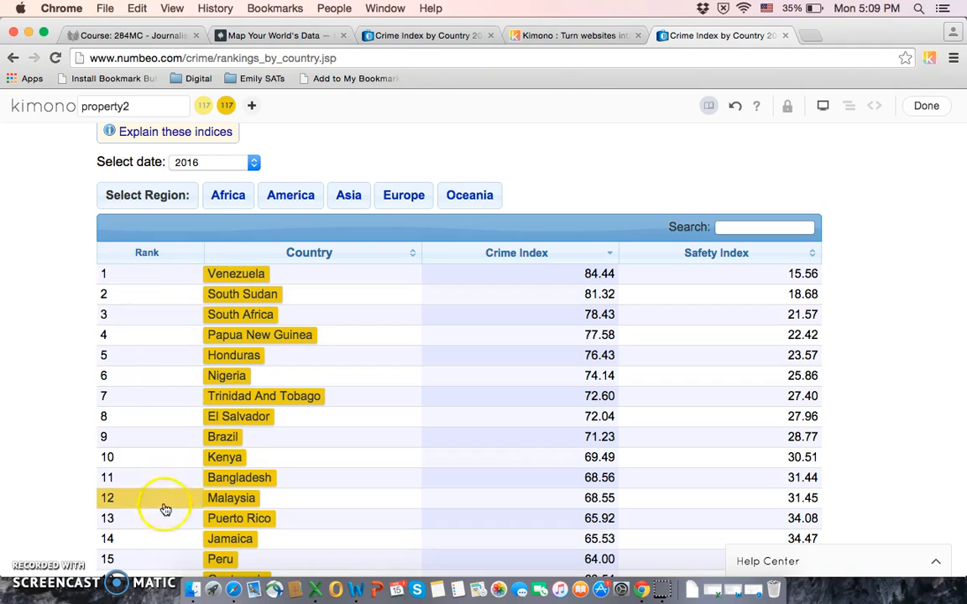
left_click_drag(131, 106, 50, 102)
type("Country")
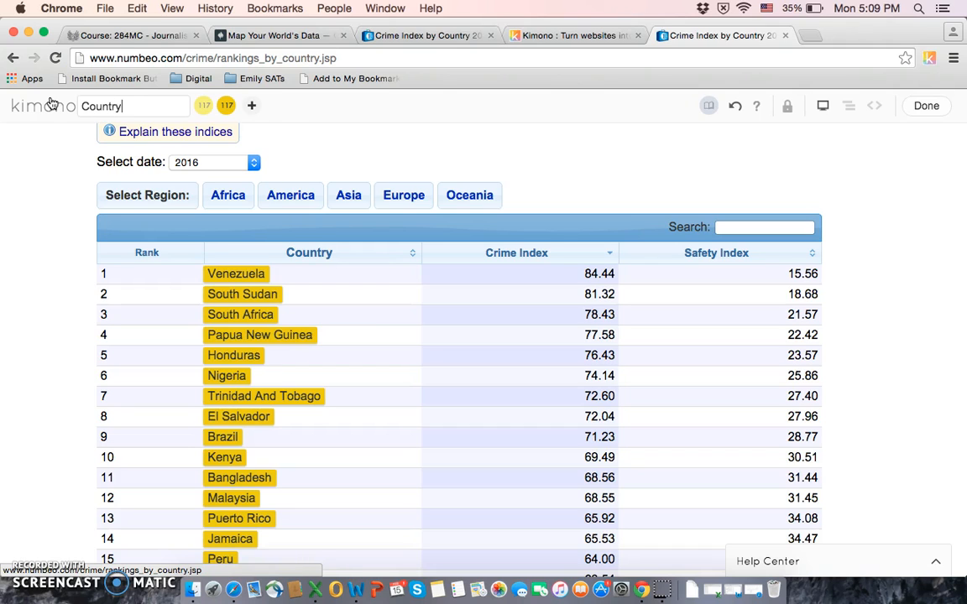
Step: Add a third property covering all the crime index values and name it "Crime Index"
left_click(252, 104)
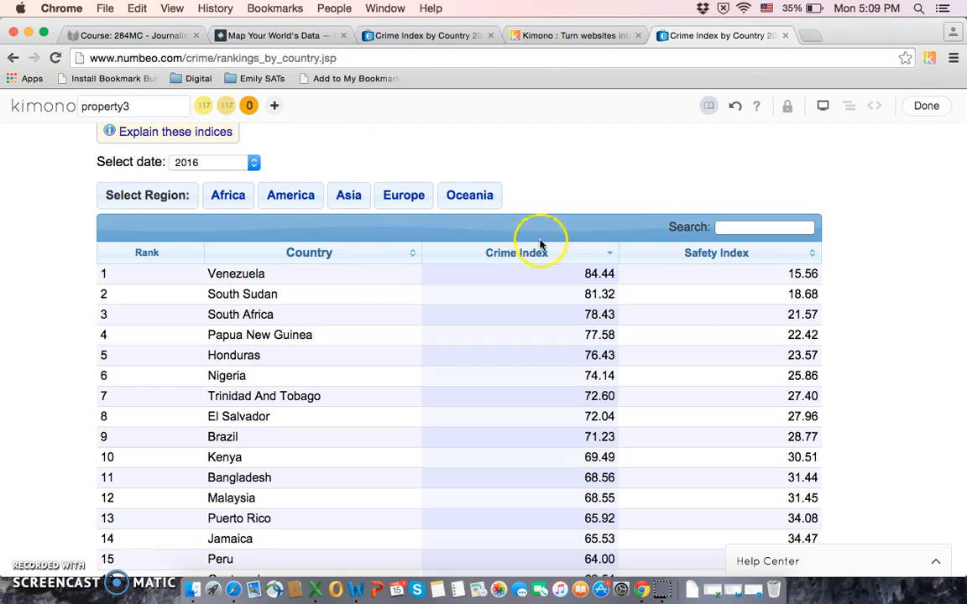
left_click(587, 277)
left_click(631, 297)
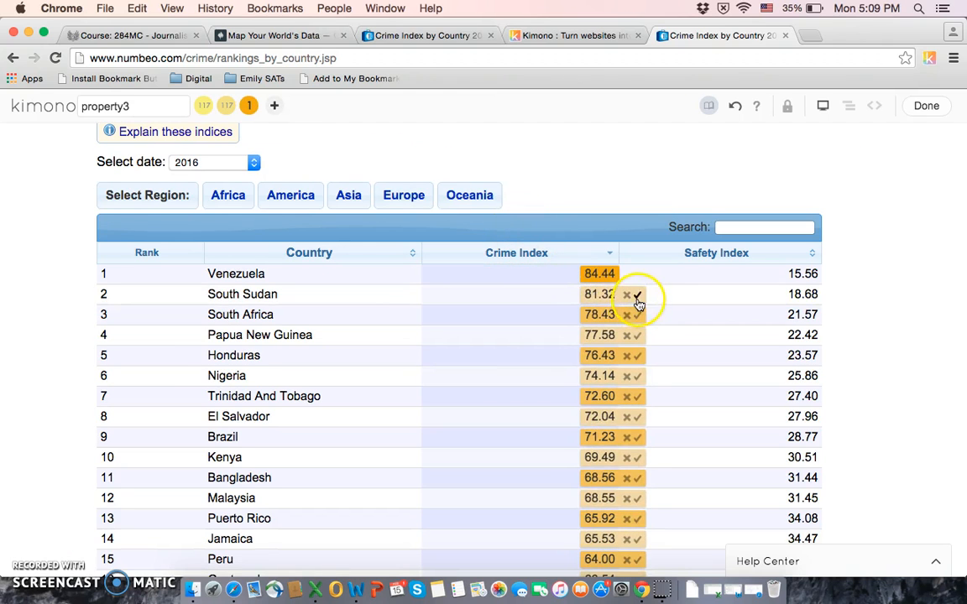
double_click(148, 106)
type("Crime Index")
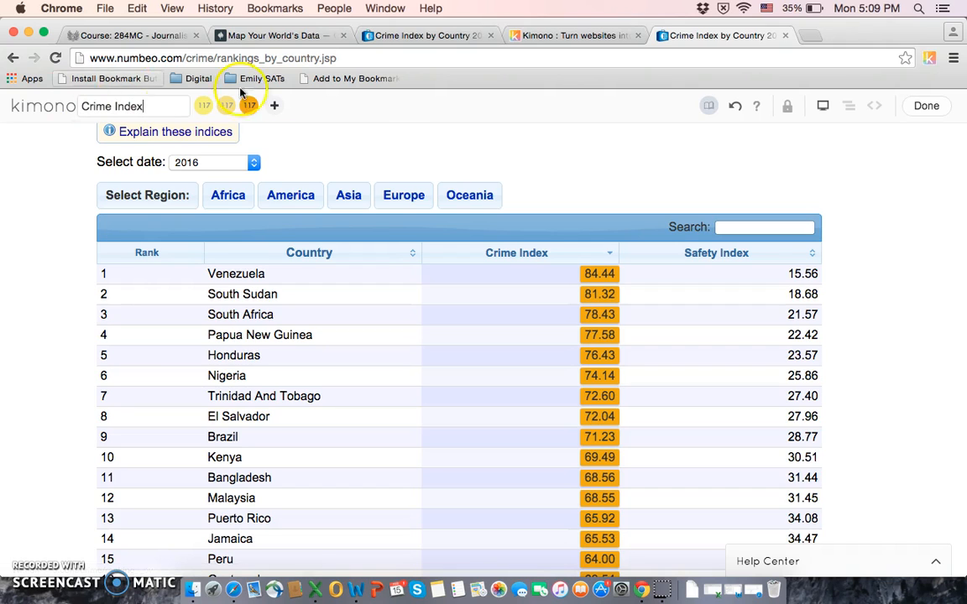
Step: Add a fourth property covering all the safety index values and name it "Safety Index"
left_click(274, 105)
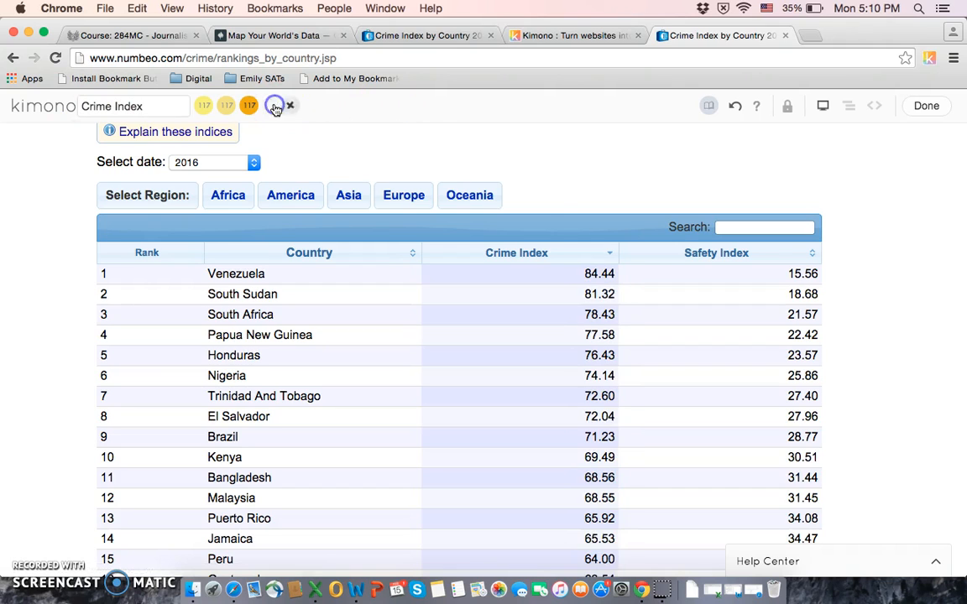
left_click(802, 273)
left_click(840, 296)
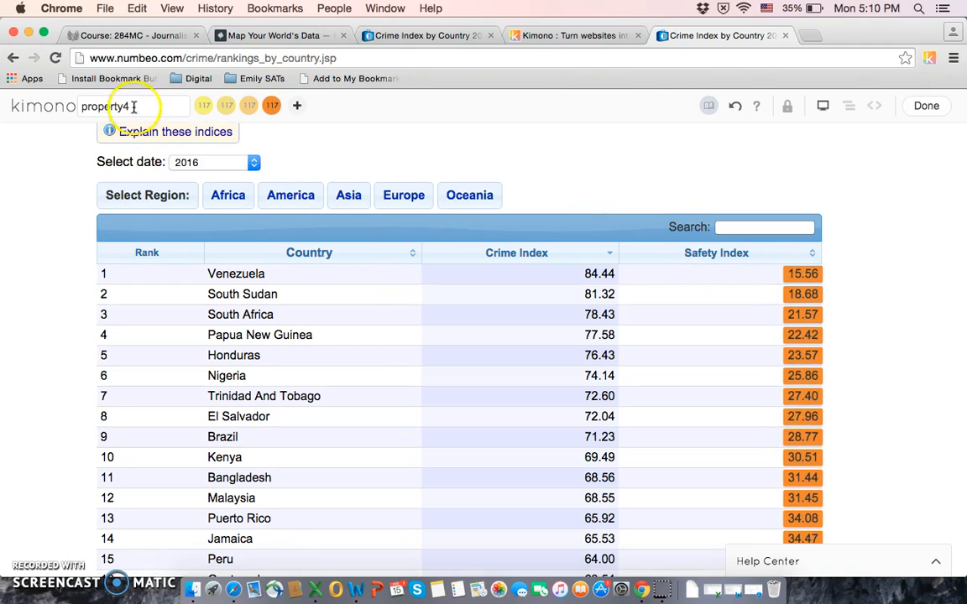
left_click_drag(130, 107, 30, 106)
key("BackSpace")
type("Safety Index")
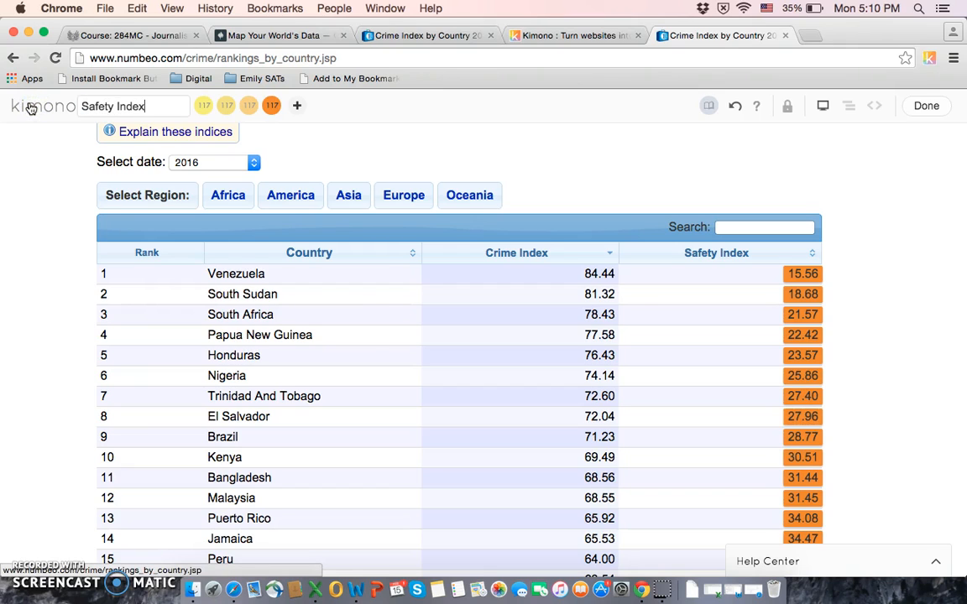
left_click(392, 140)
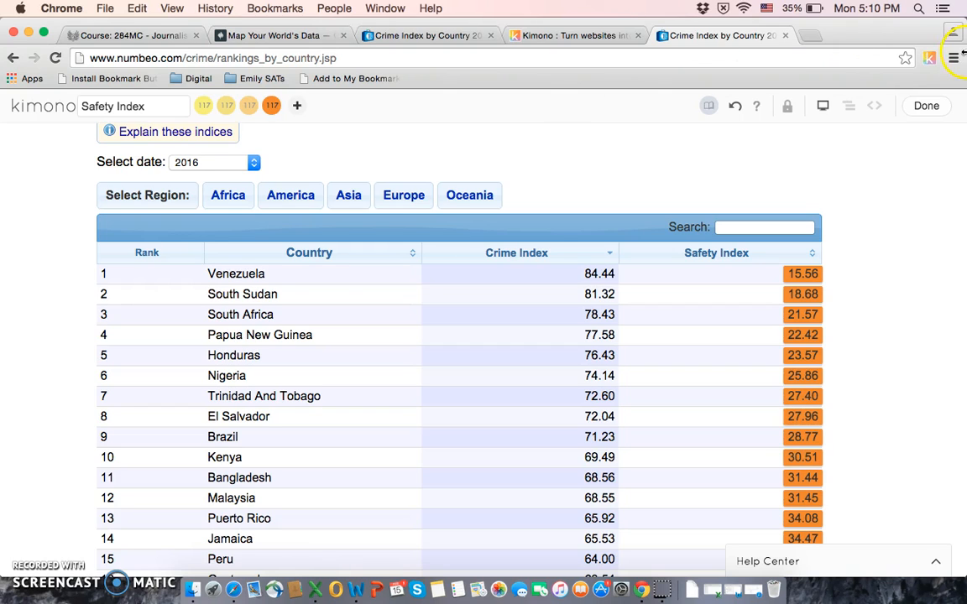
Step: Create a manual-crawl API named "Crime Stats" from the selected properties and open its detail page
left_click(927, 107)
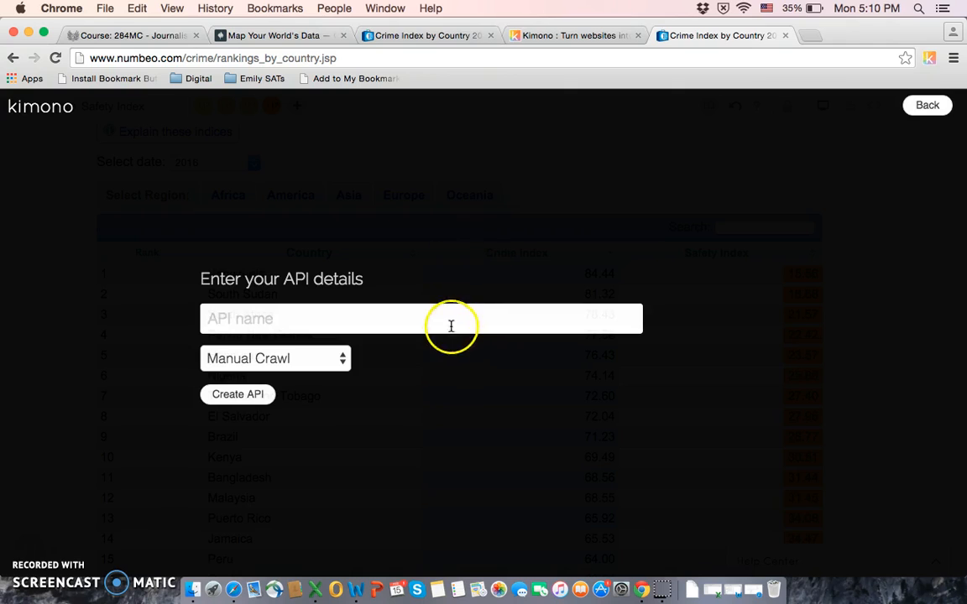
left_click(428, 316)
type("Crime Stats")
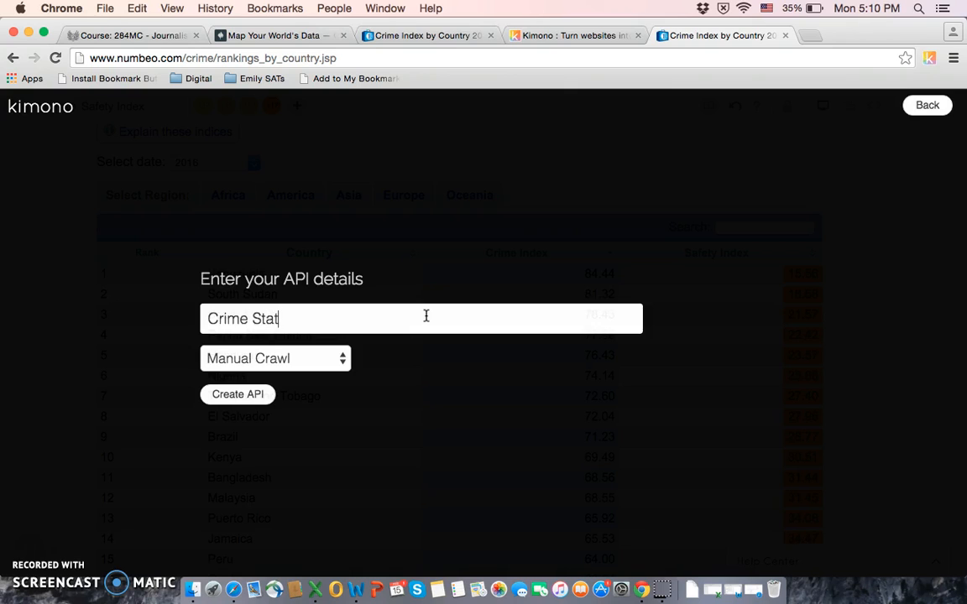
left_click(261, 400)
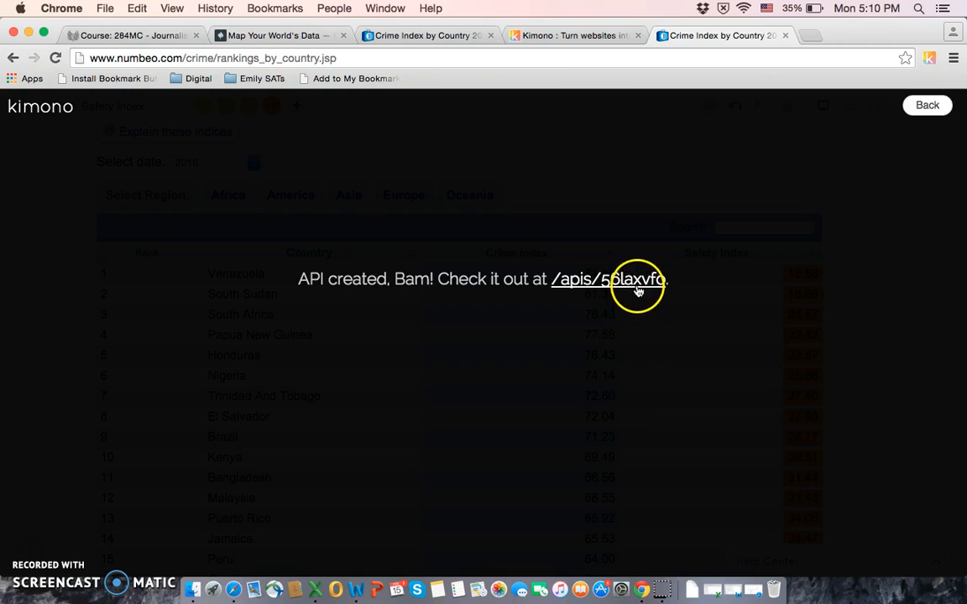
left_click(638, 286)
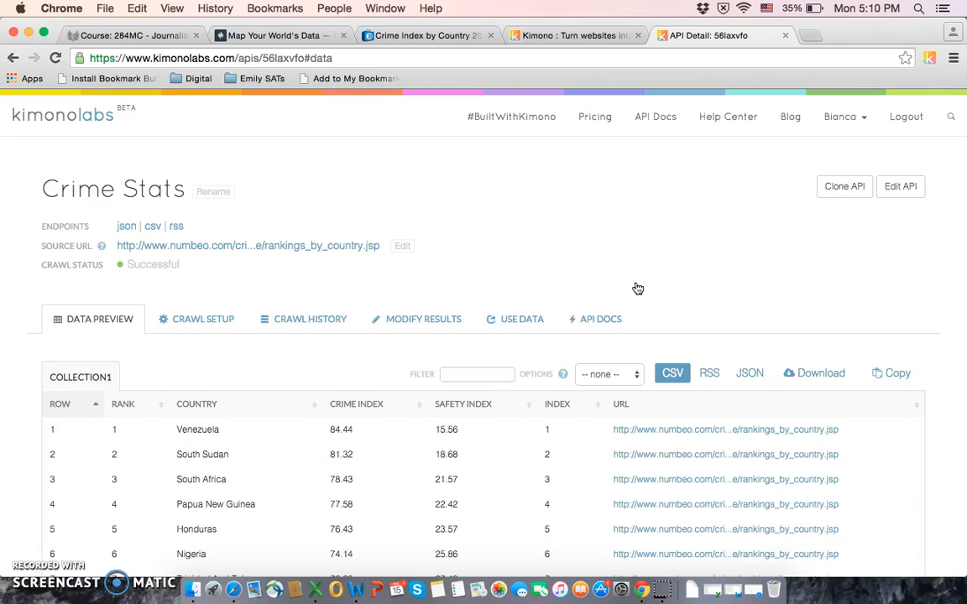
Step: Download the scraped crime data collection in CSV format and open the downloaded file in Excel
scroll(636, 287, "down", 5)
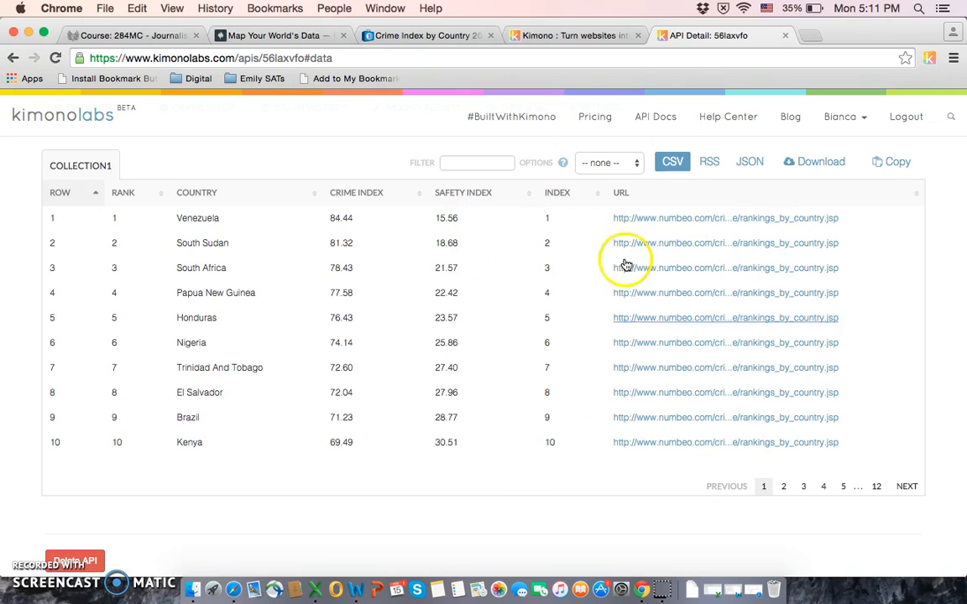
scroll(567, 382, "up", 3)
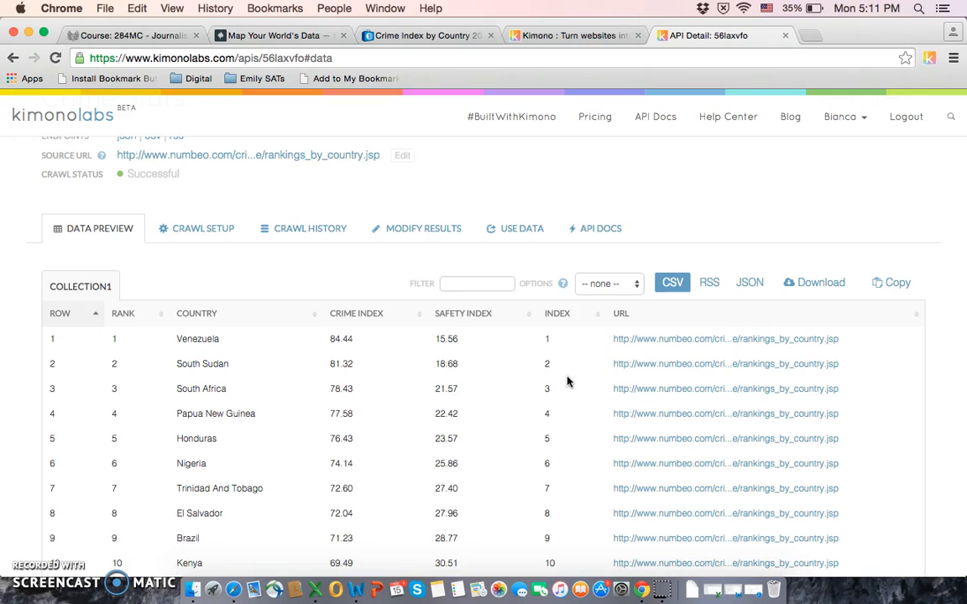
left_click(673, 284)
left_click(840, 283)
left_click(843, 284)
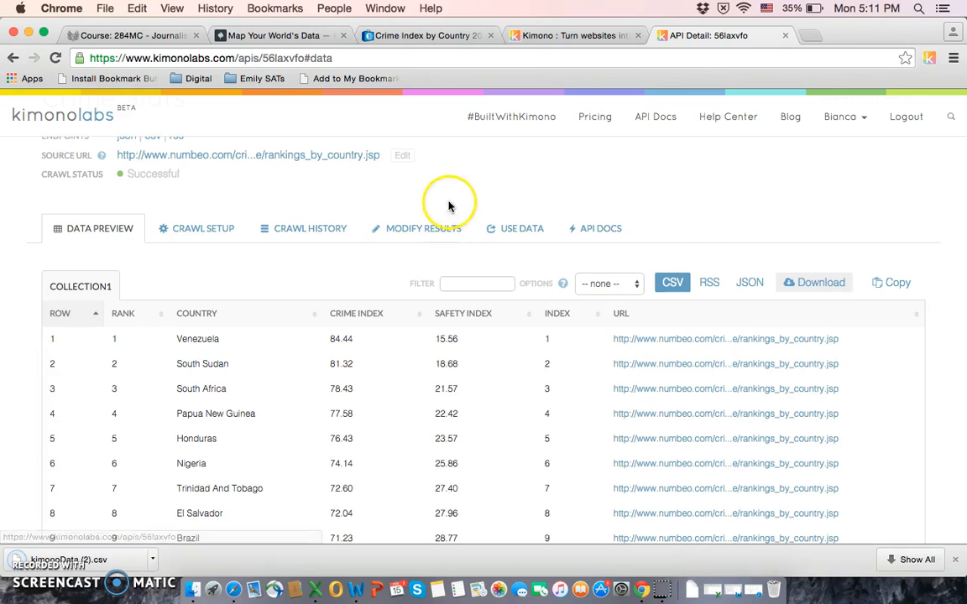
left_click(97, 562)
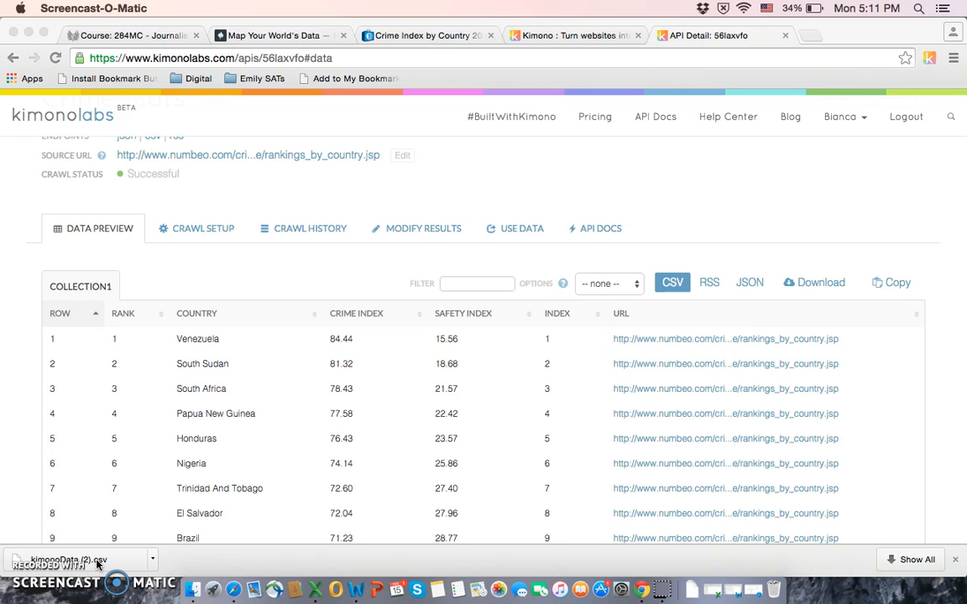
left_click(121, 559)
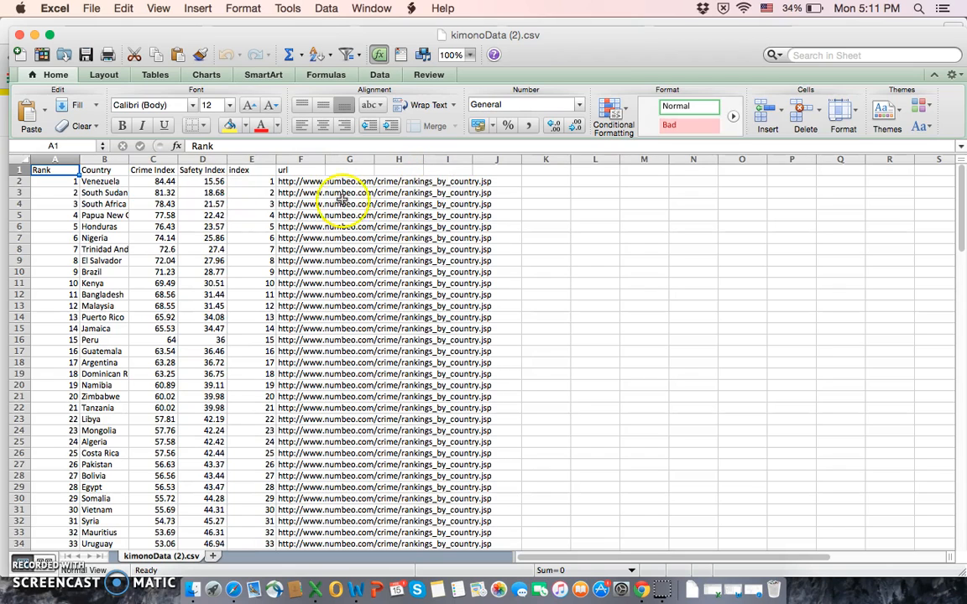
left_click_drag(205, 159, 243, 159)
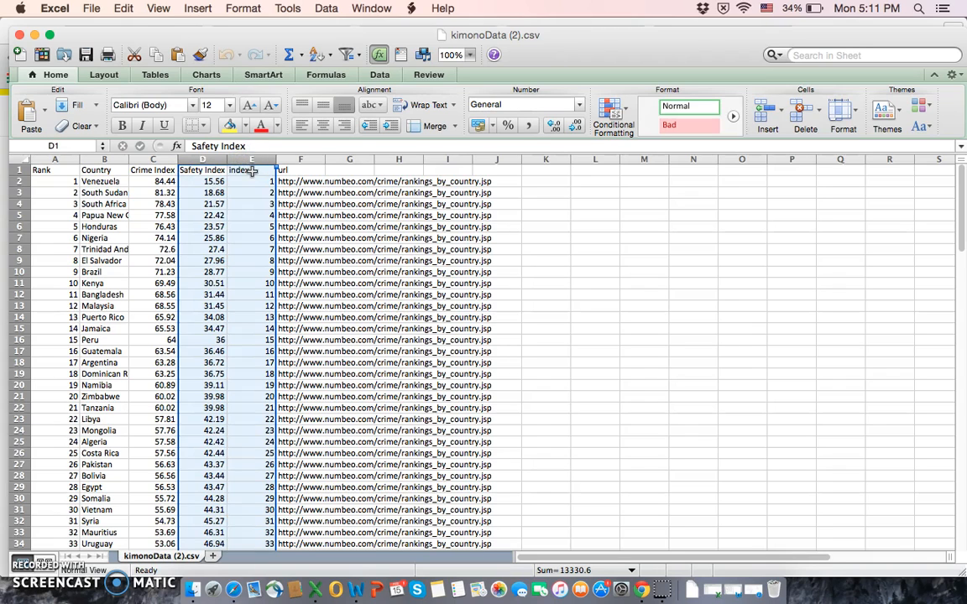
right_click(252, 171)
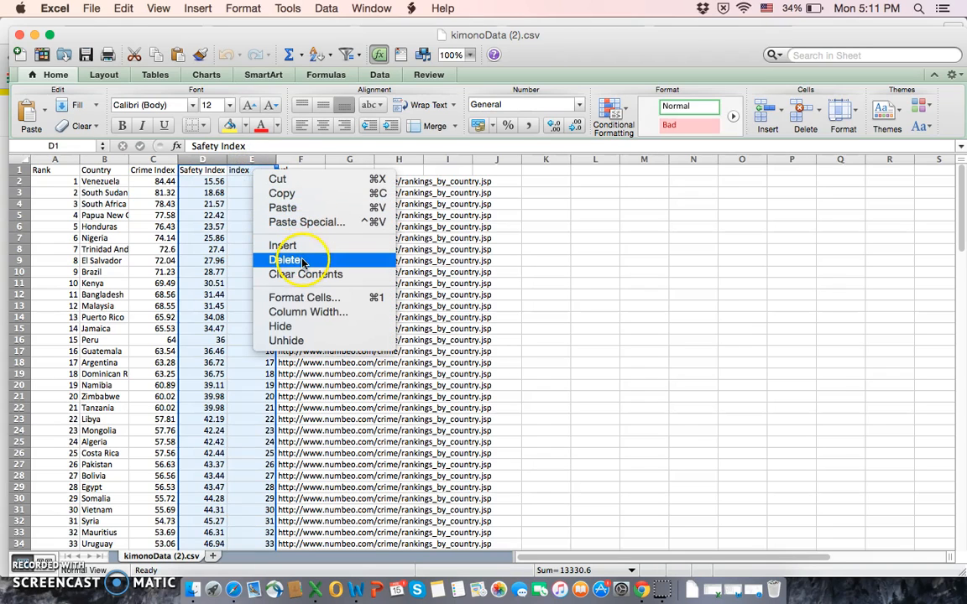
left_click(198, 219)
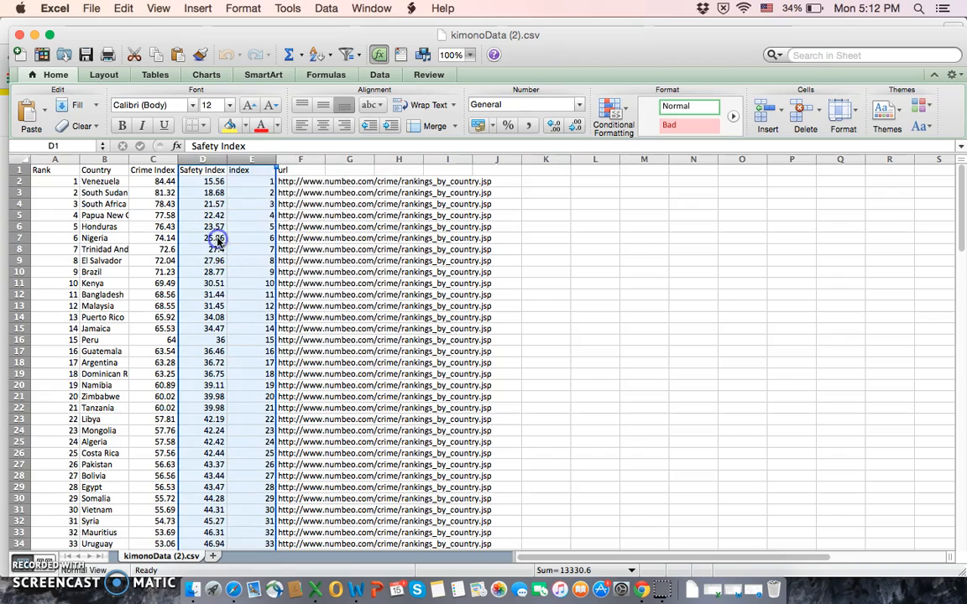
left_click(261, 204)
Step: Delete the index and url columns from the kimono data sheet
left_click(256, 159)
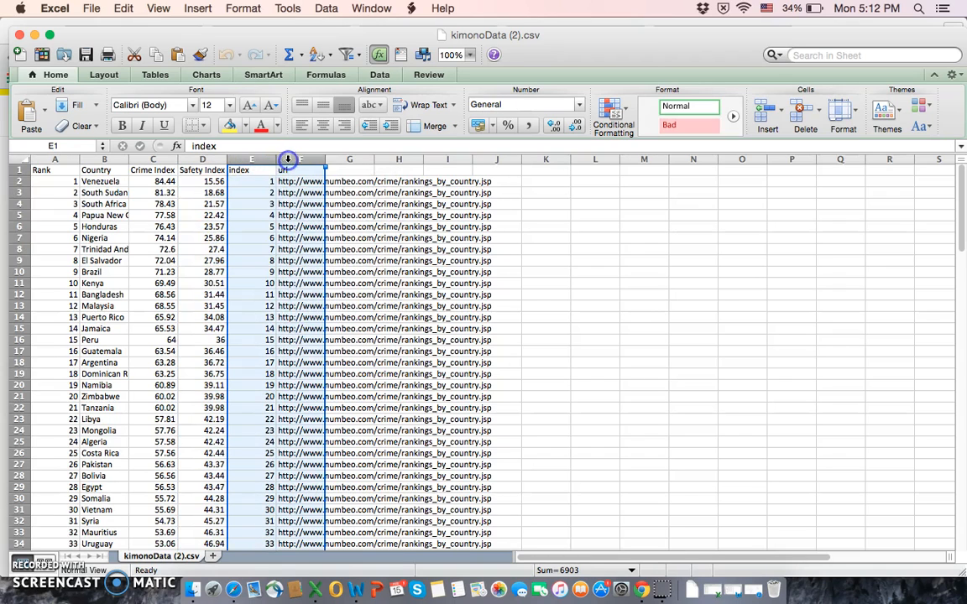
right_click(273, 170)
left_click(319, 257)
left_click(202, 260)
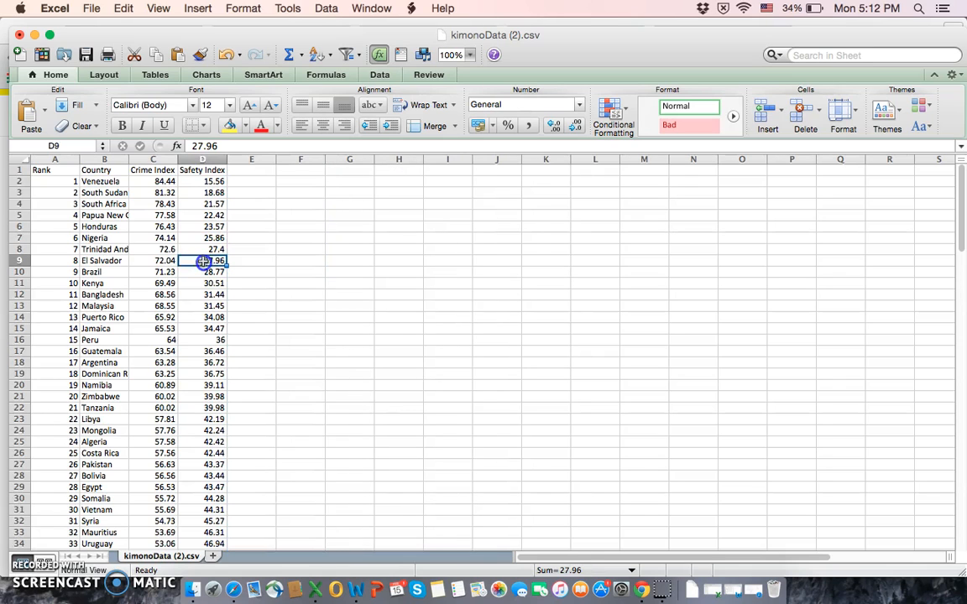
Step: Review the remaining data and the header row from Rank across to Safety Index
key("Left")
key("Left")
key("Left")
key("Up")
key("Up")
key("Up")
key("Up")
key("Up")
key("Up")
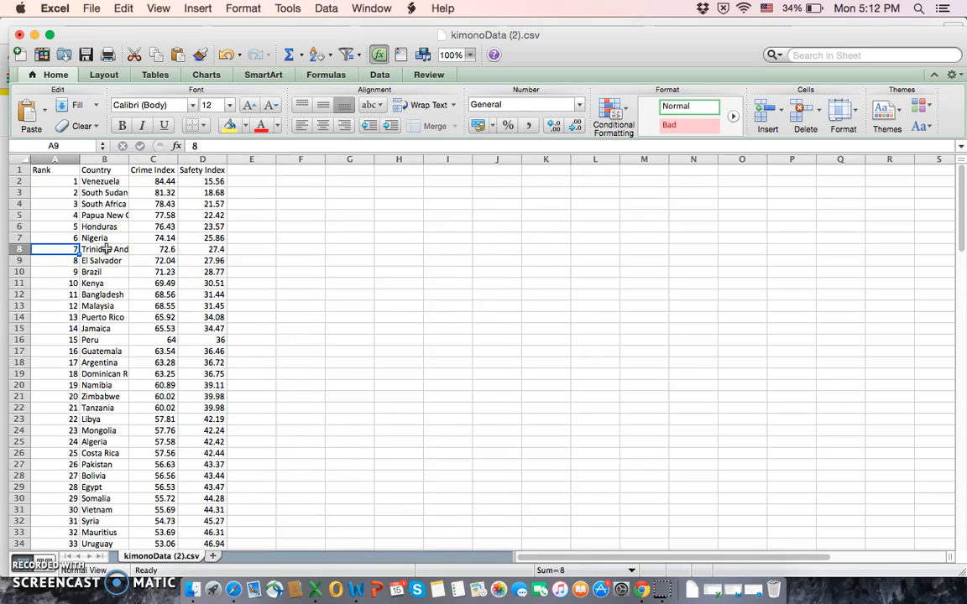
key("Up")
key("Up")
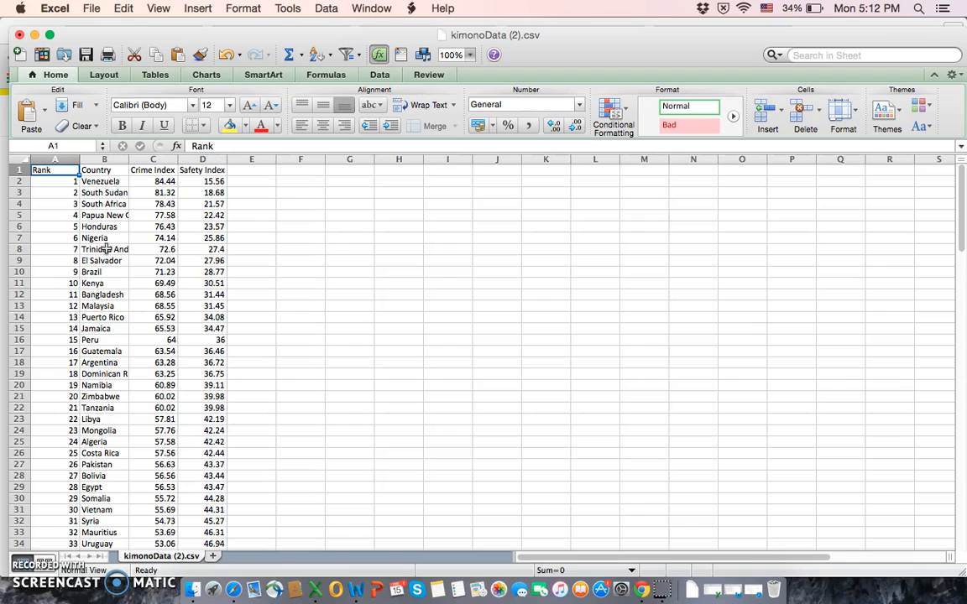
key("Right")
key("Right")
key("Right")
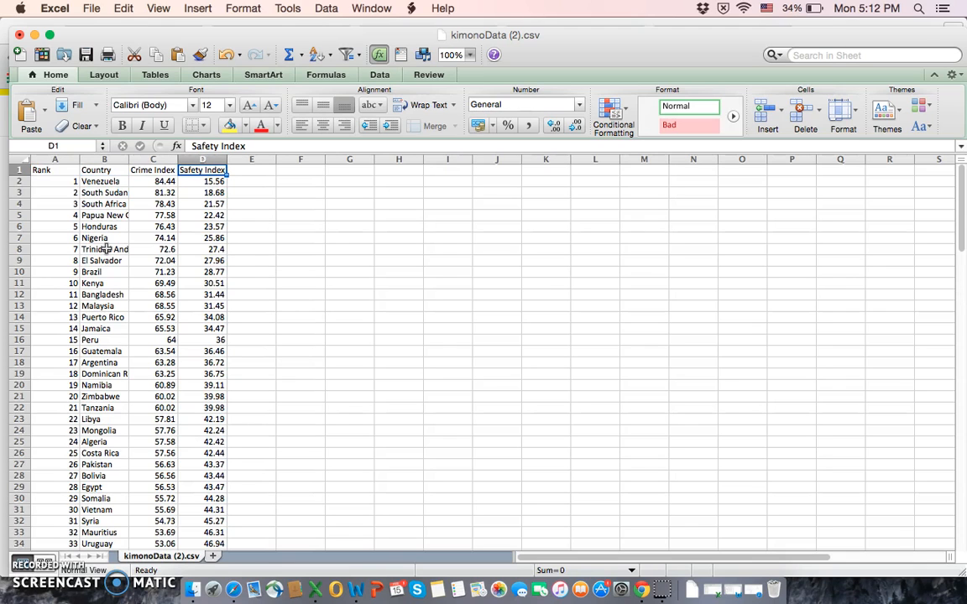
Step: Save a copy of the cleaned sheet as "crime stats.csv" on the Desktop in comma-separated format, accepting the compatibility warning
left_click(92, 10)
left_click(115, 139)
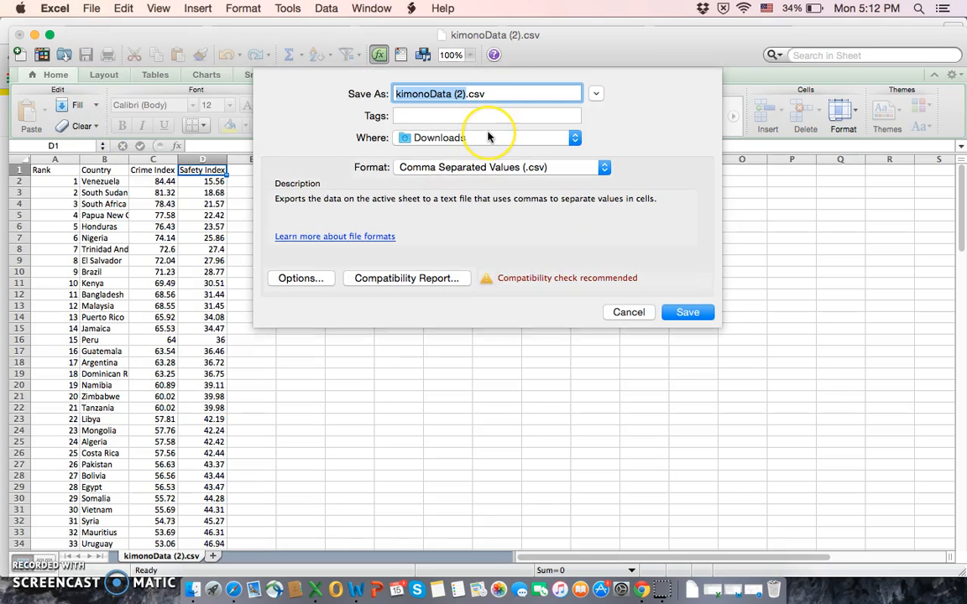
type("c")
type("e stats")
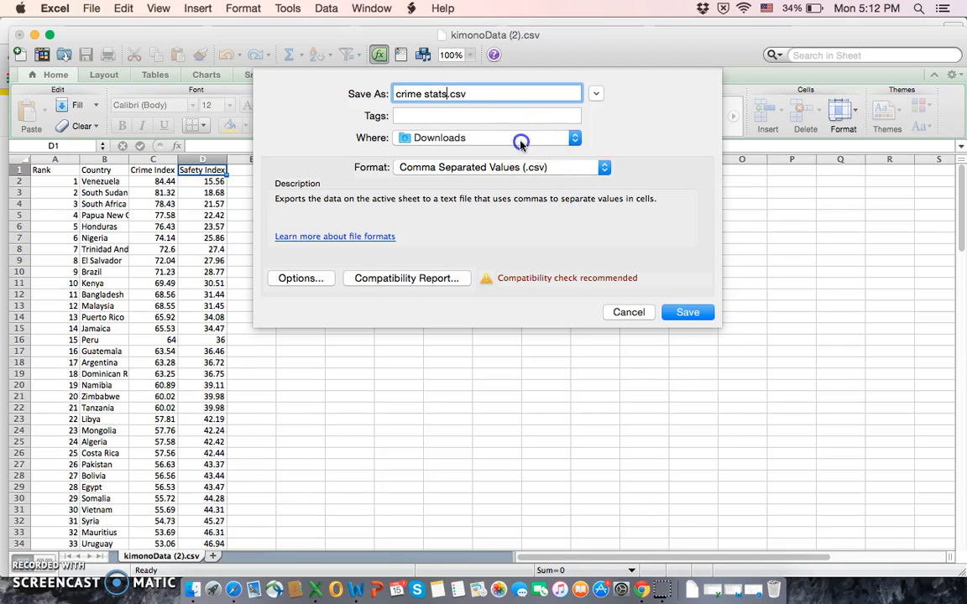
left_click(521, 141)
left_click(484, 210)
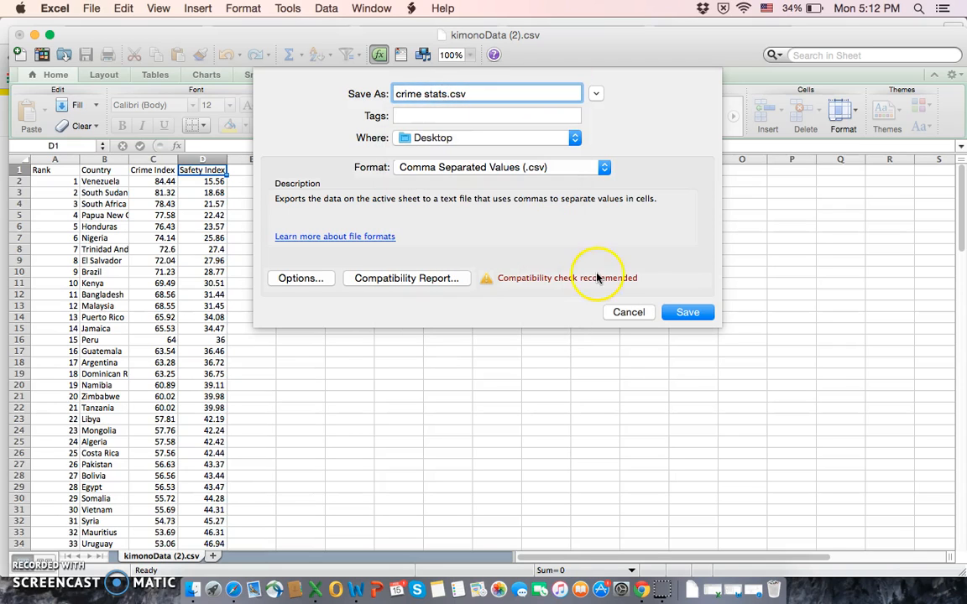
left_click(684, 311)
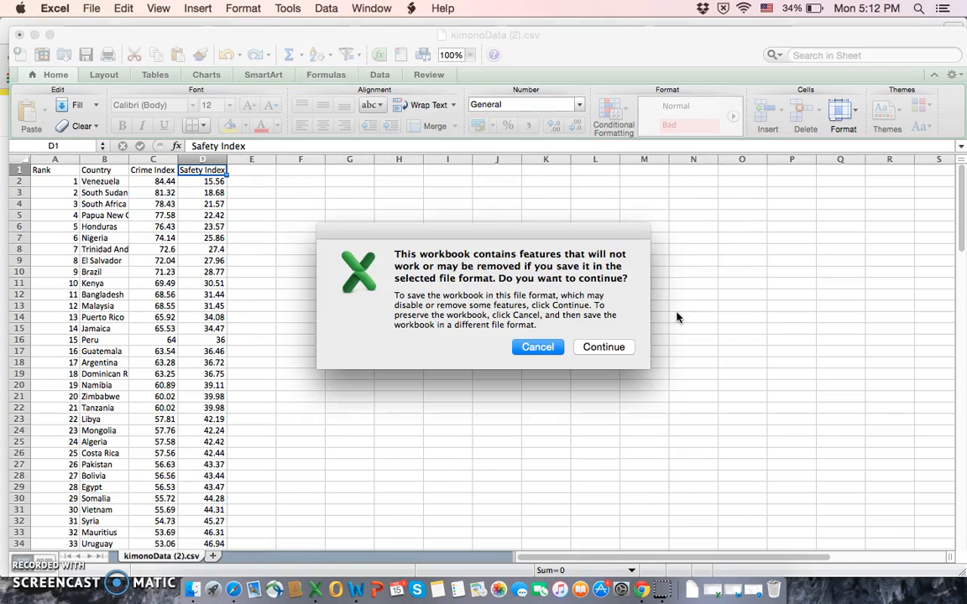
left_click(618, 347)
left_click(617, 347)
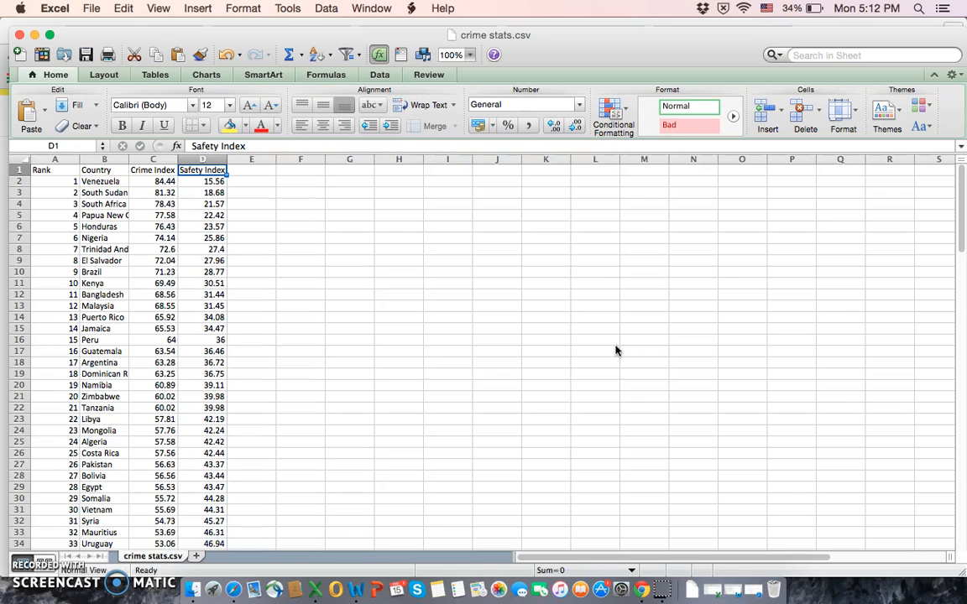
Step: Switch to Chrome and log in to CartoDB, and minimise the crime stats.csv window in Excel
left_click(640, 590)
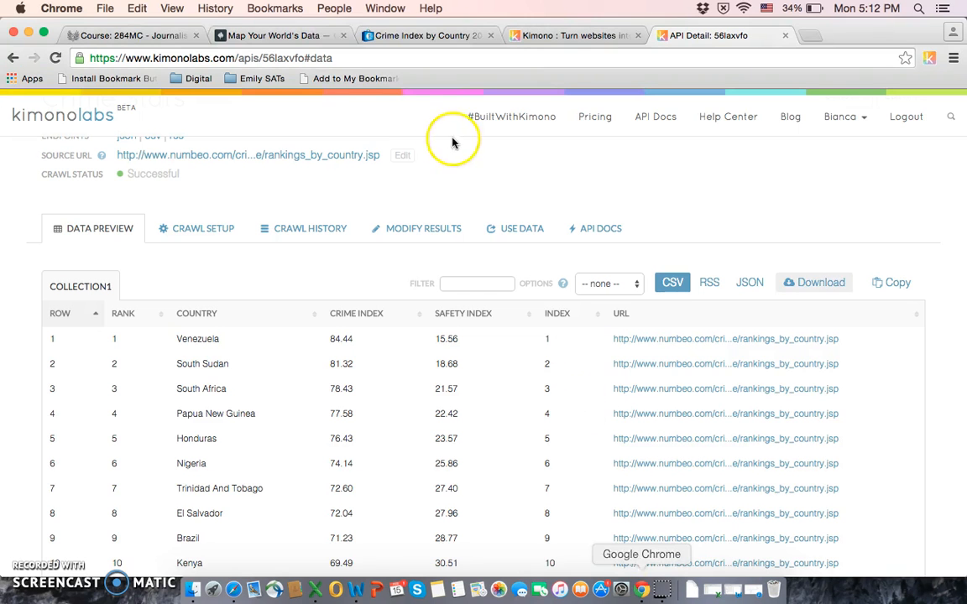
left_click(296, 34)
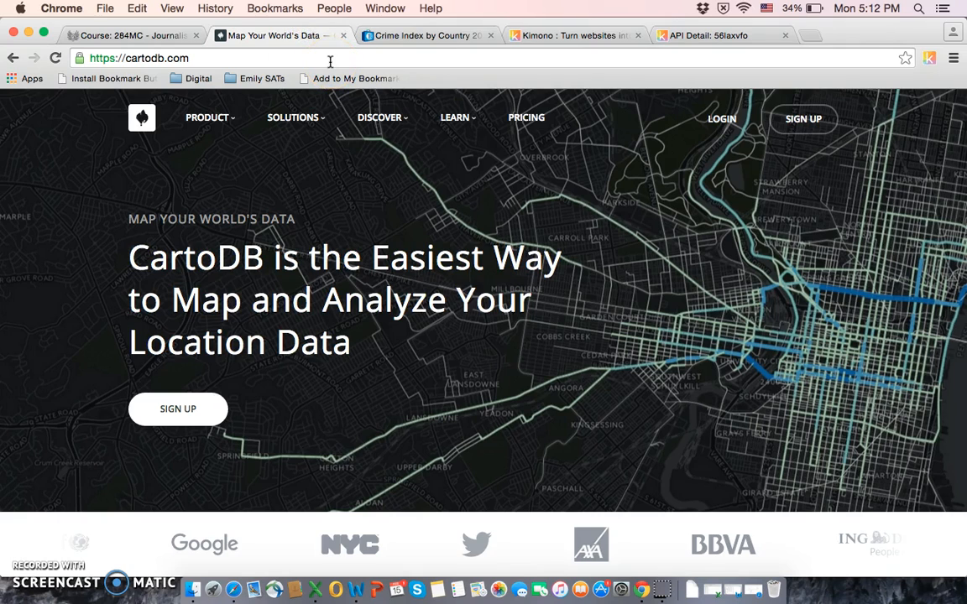
left_click(719, 120)
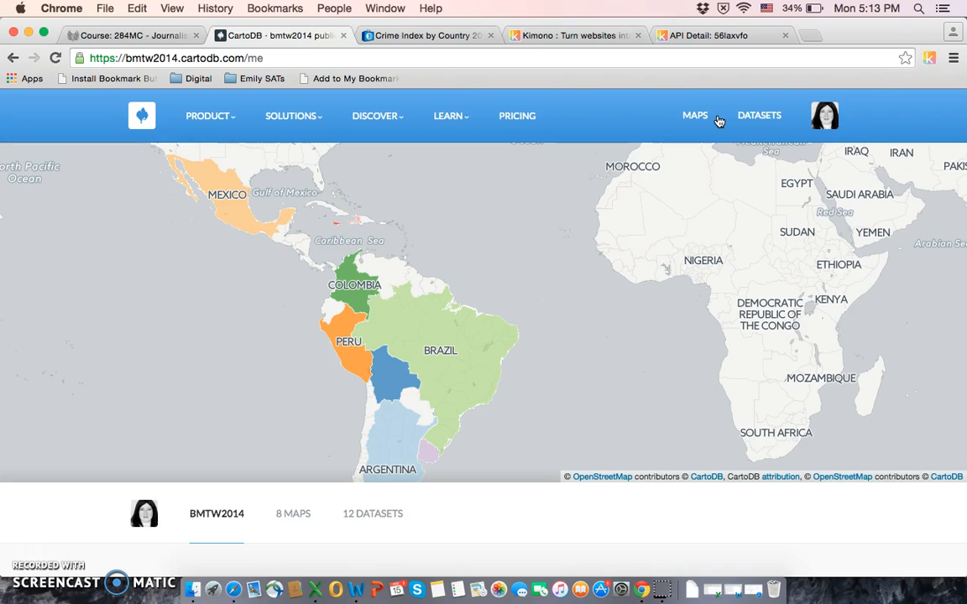
left_click(316, 591)
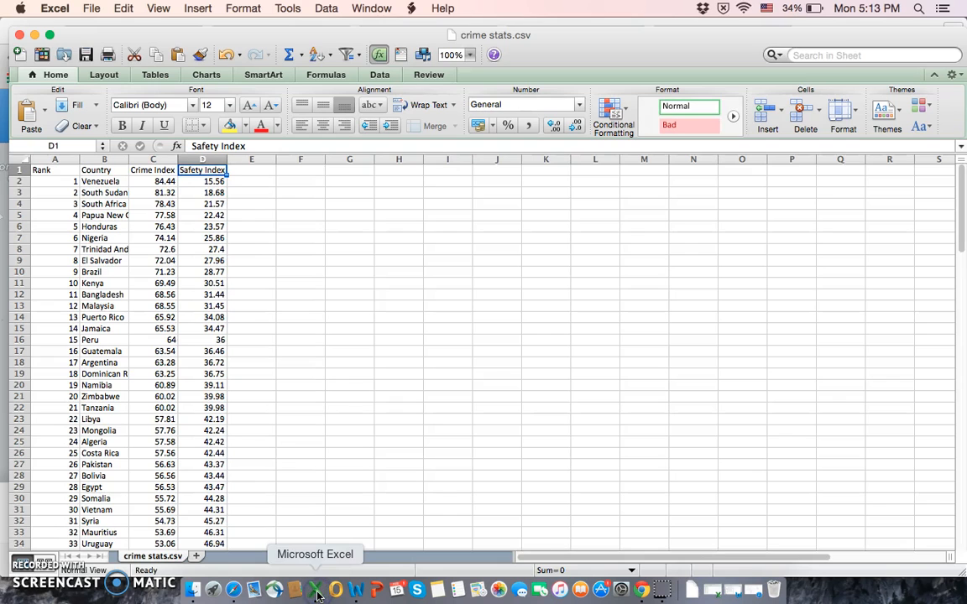
left_click(34, 34)
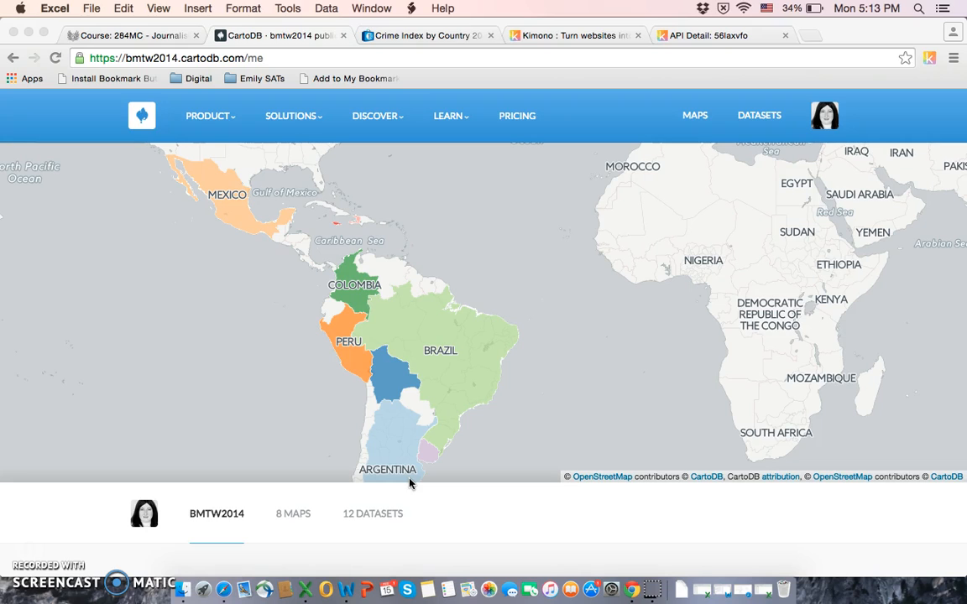
Step: Create a new CartoDB dataset by uploading crime stats.csv from the Desktop with automatic data type guessing on
left_click(759, 118)
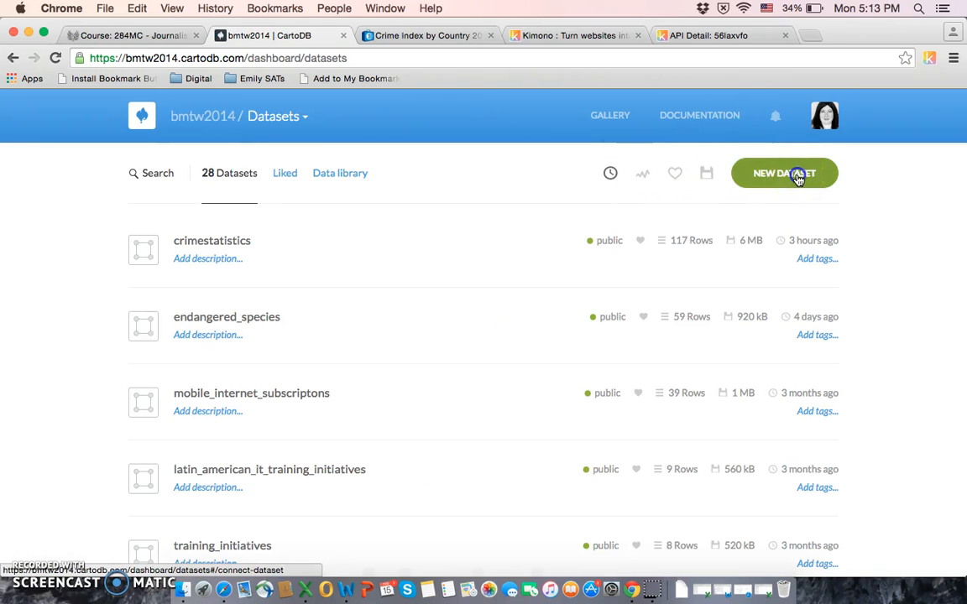
left_click(797, 174)
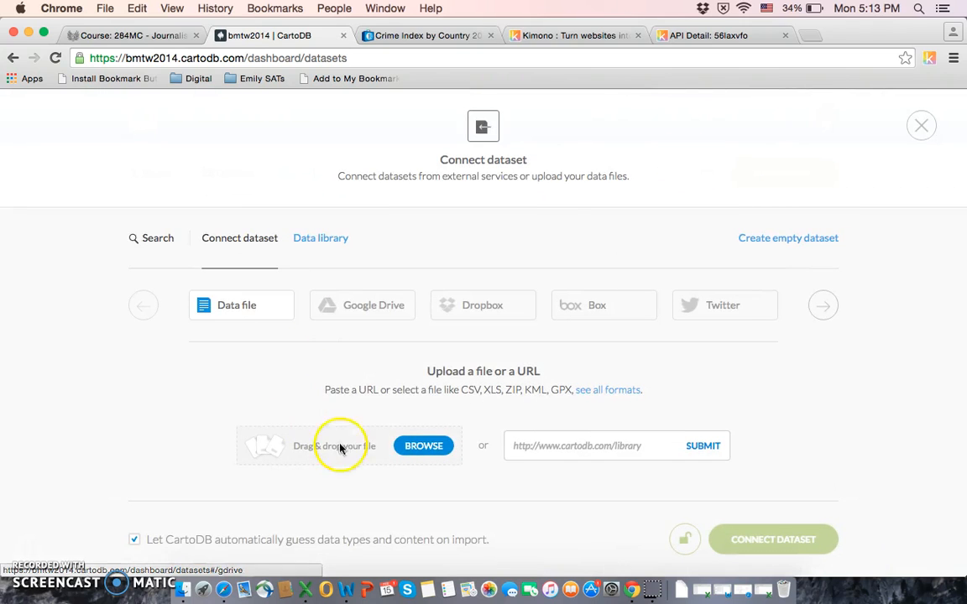
left_click(426, 447)
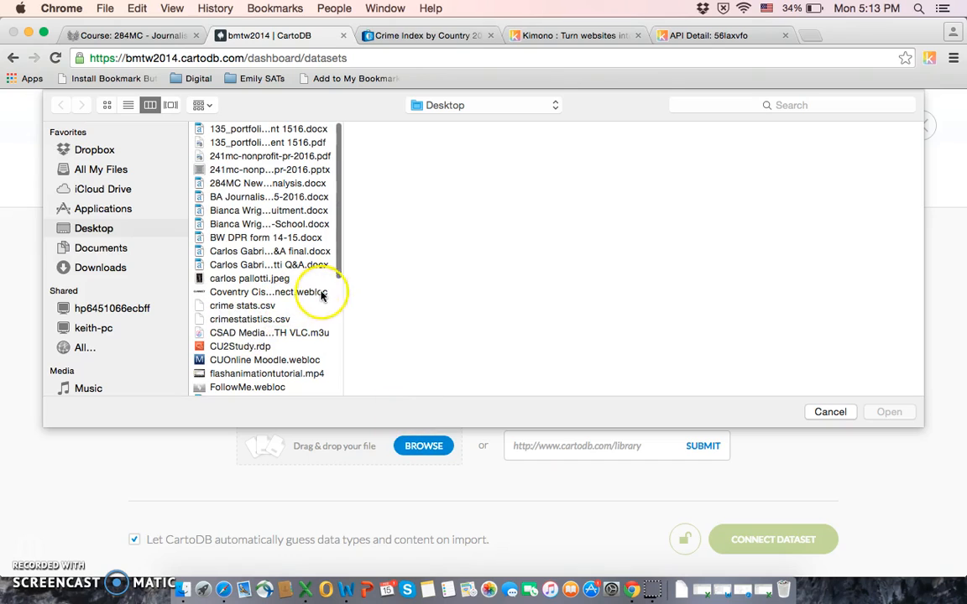
left_click(267, 307)
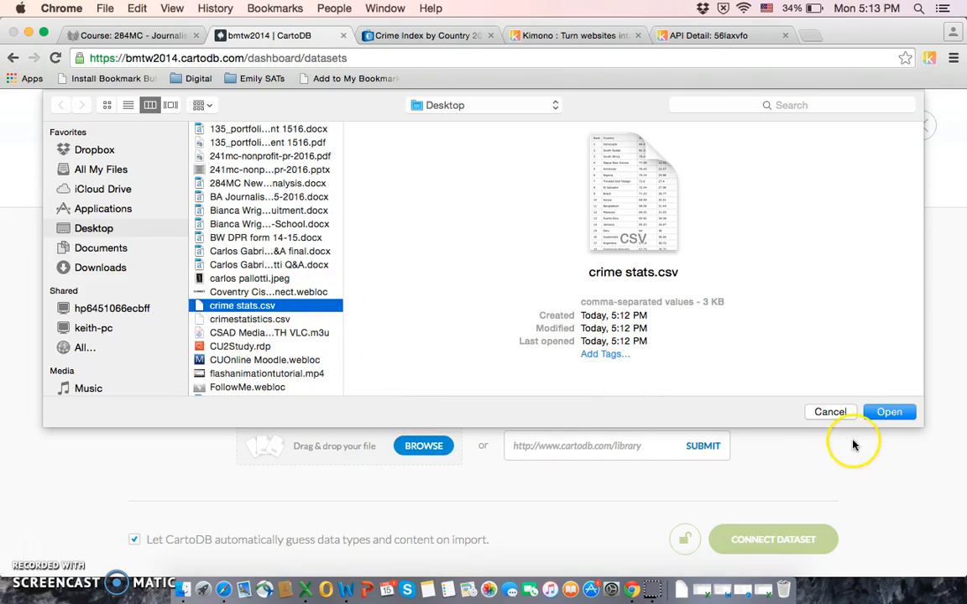
left_click(889, 412)
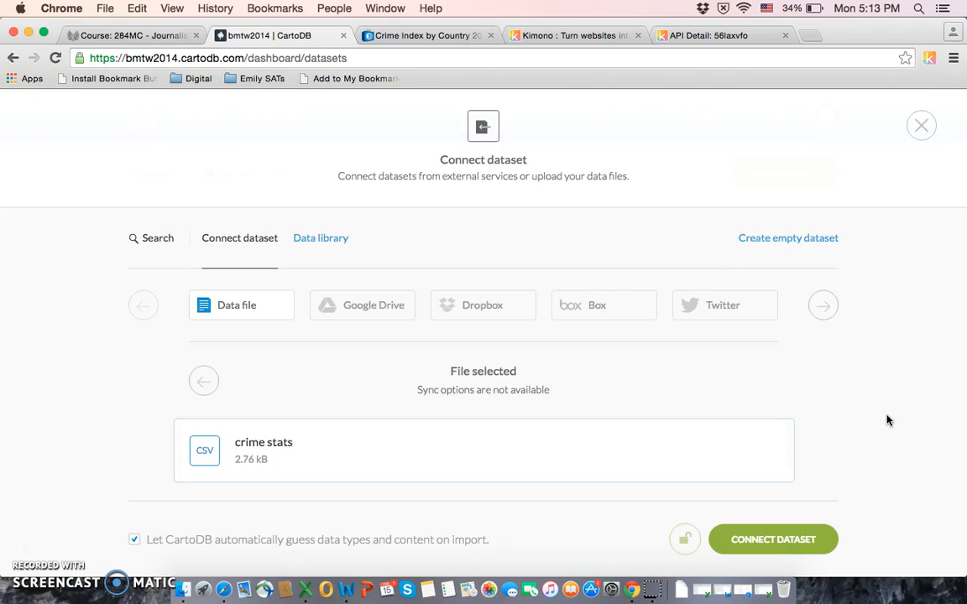
left_click(798, 542)
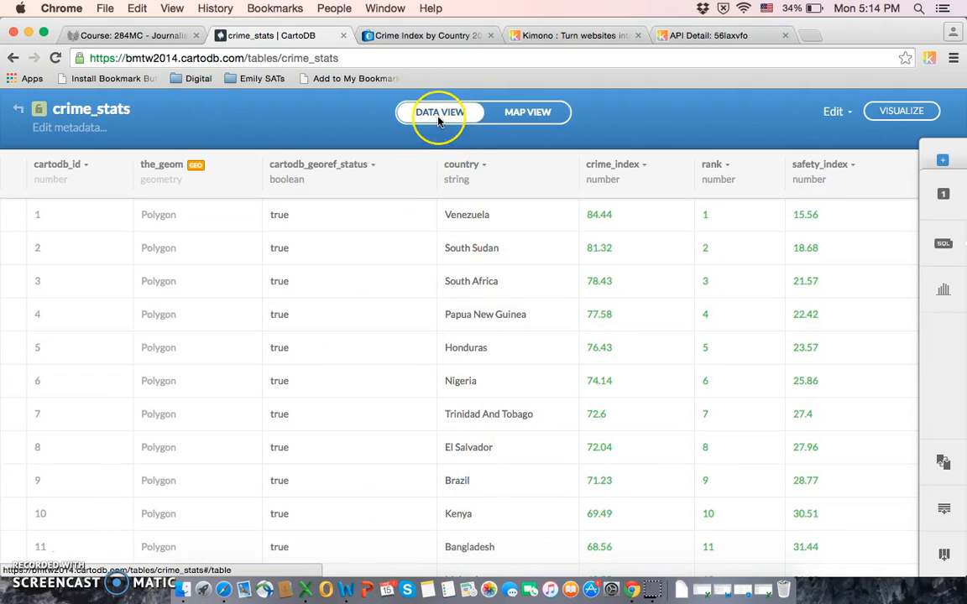
Step: Display the crime_stats dataset in map view and dismiss the notice suggesting ready-made maps
left_click(528, 118)
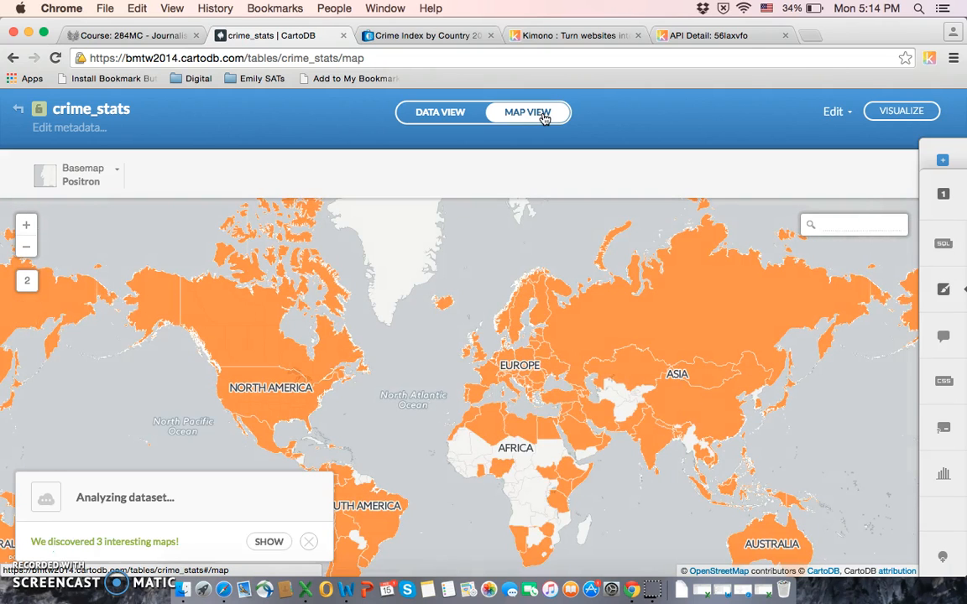
left_click(309, 541)
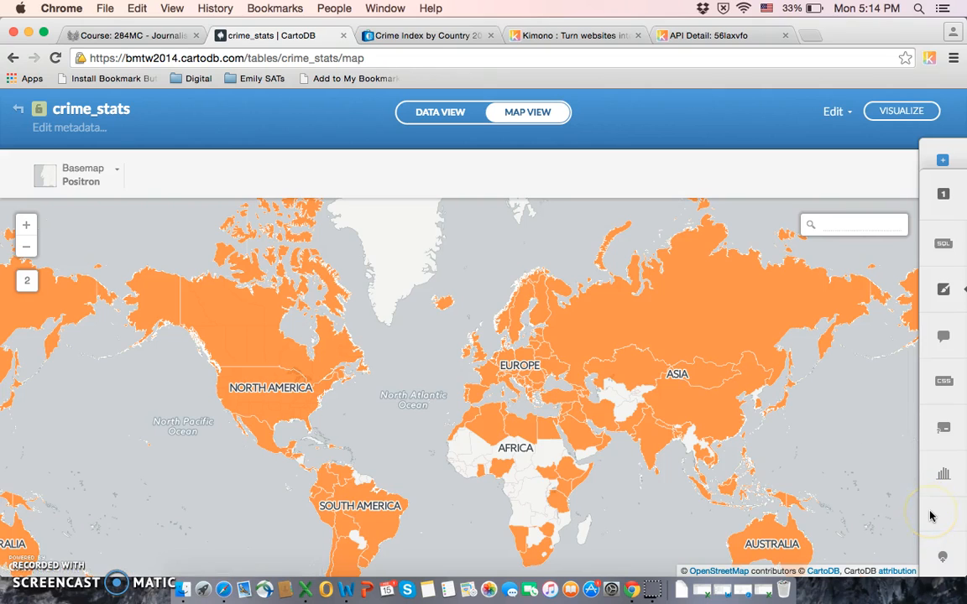
Step: Style the crime_stats layer as a choropleth coloured by the rank column
left_click(941, 195)
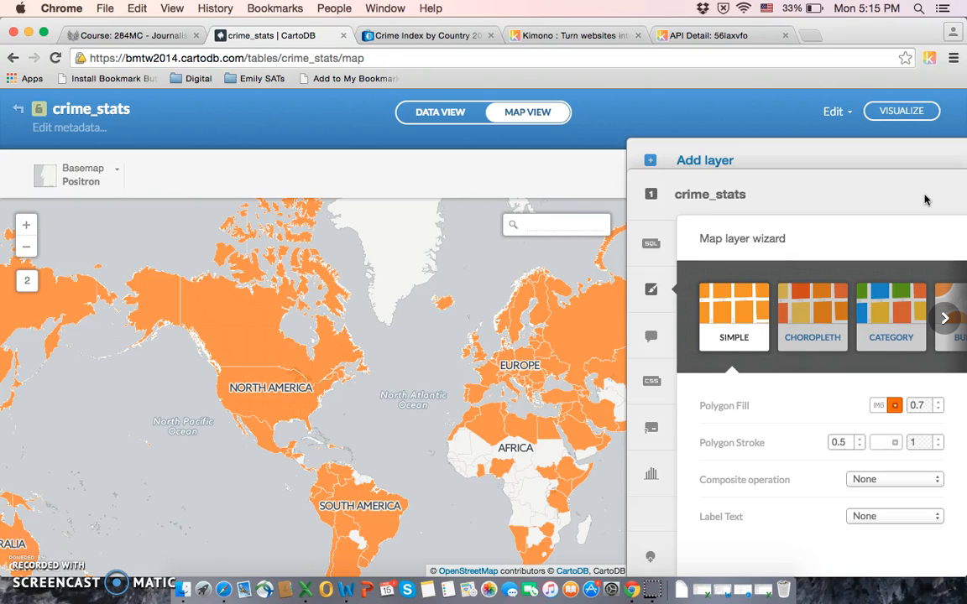
left_click(797, 321)
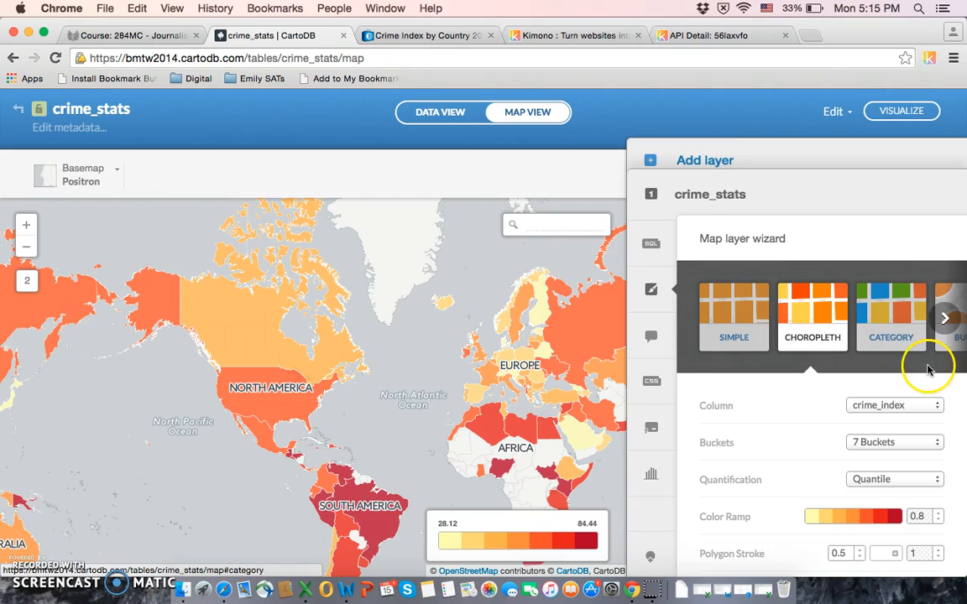
left_click(918, 409)
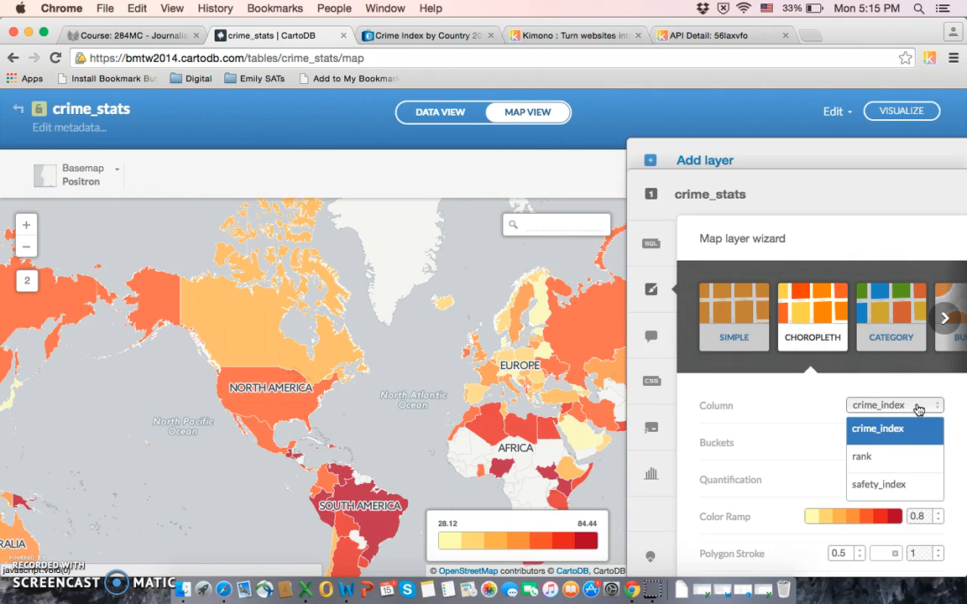
left_click(910, 455)
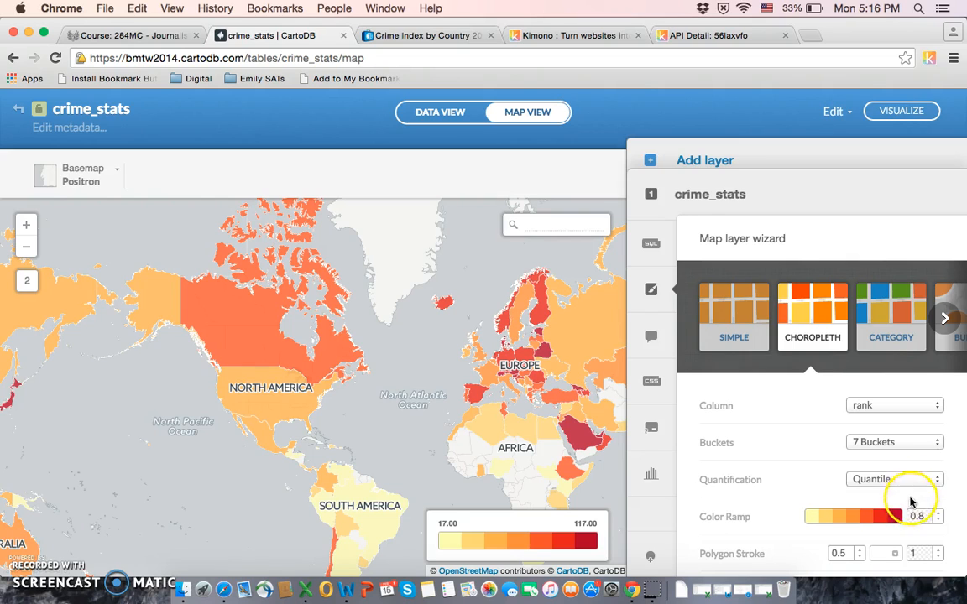
Step: Try the pink and the yellow-to-blue color ramps on the choropleth, and restore the yellow-to-red ramp
left_click(893, 515)
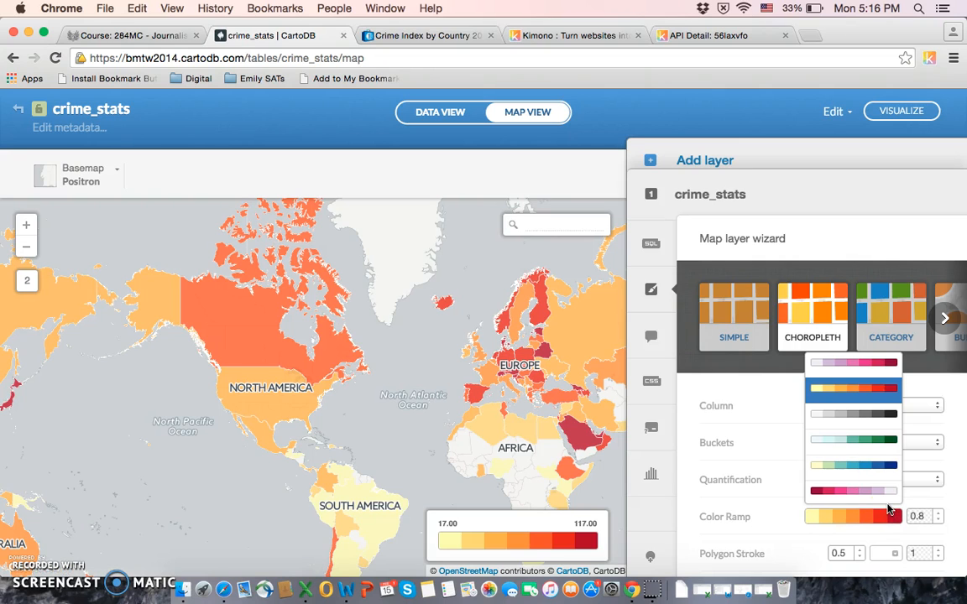
left_click(886, 367)
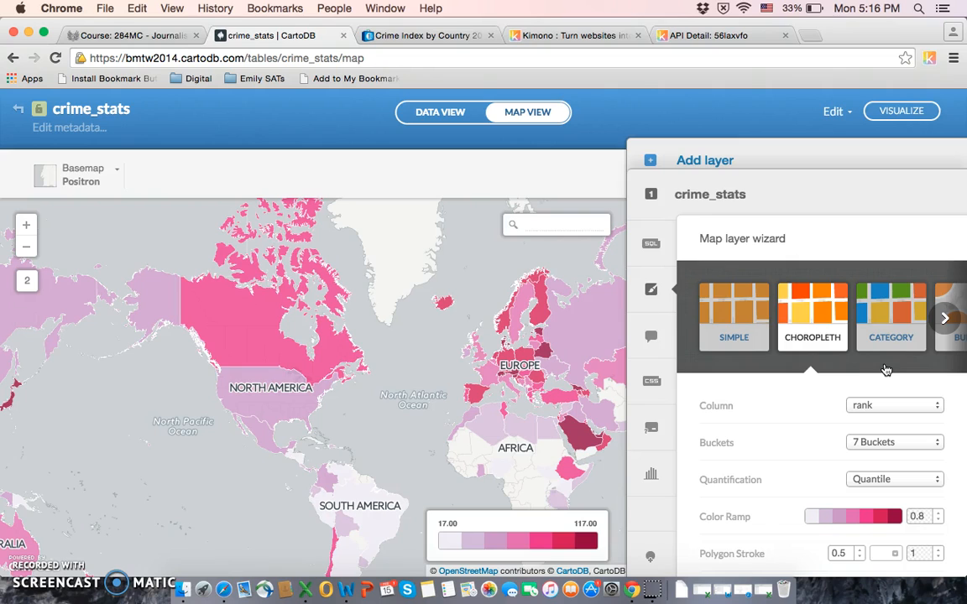
left_click(875, 518)
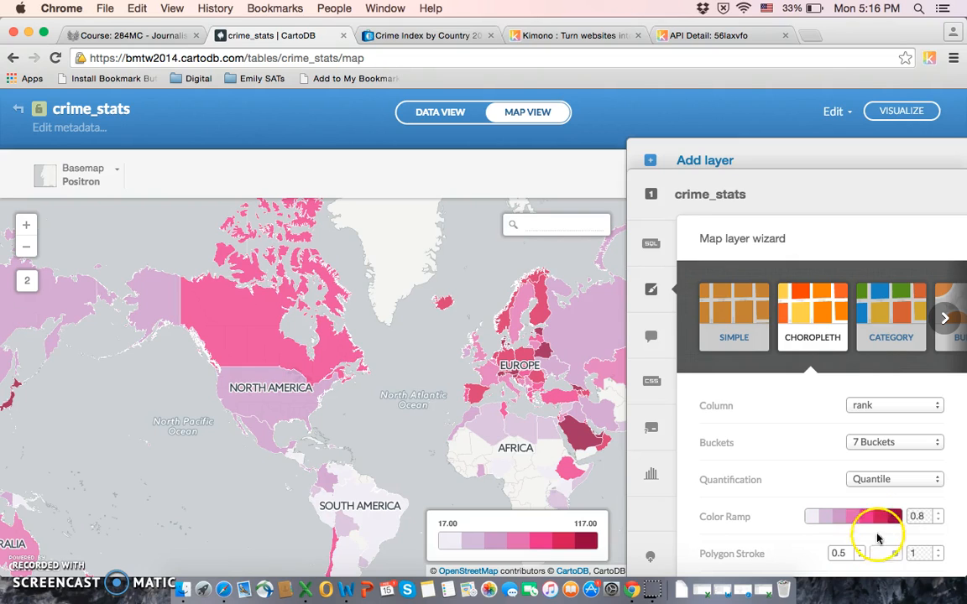
left_click(877, 465)
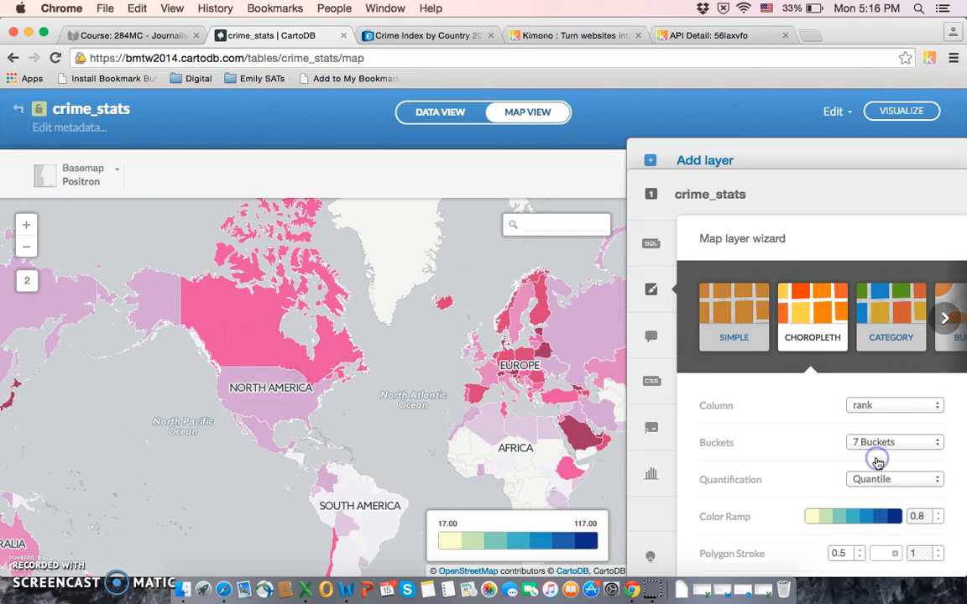
left_click(875, 513)
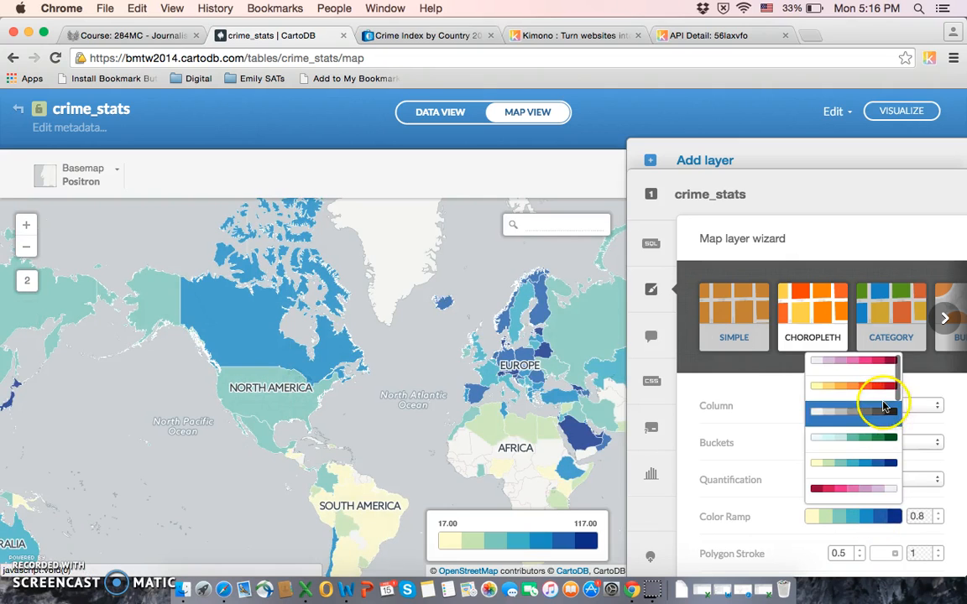
left_click(877, 389)
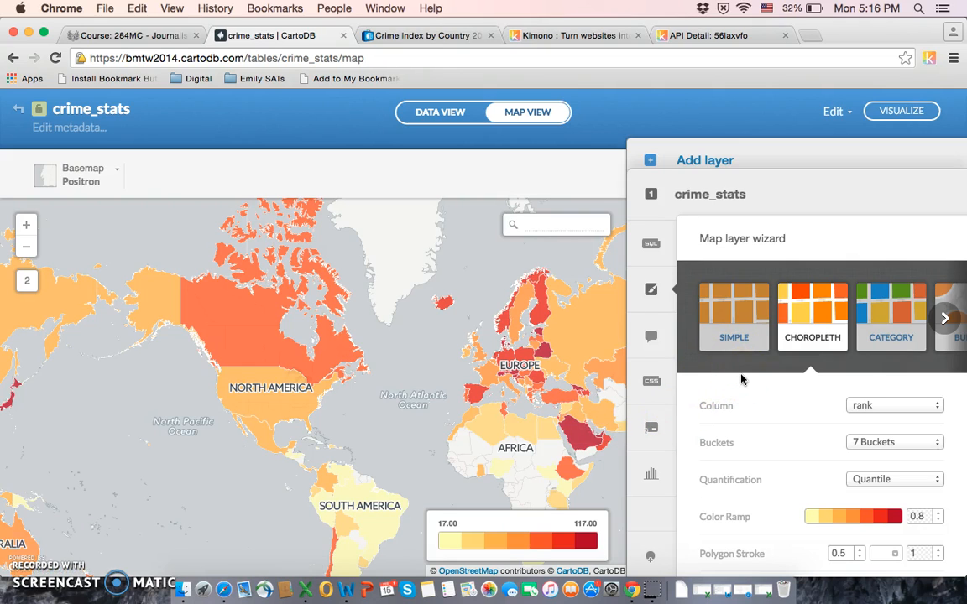
Step: Enable all columns with their titles in the layer's hover infowindow: country, crime_index, rank and safety_index
left_click(651, 336)
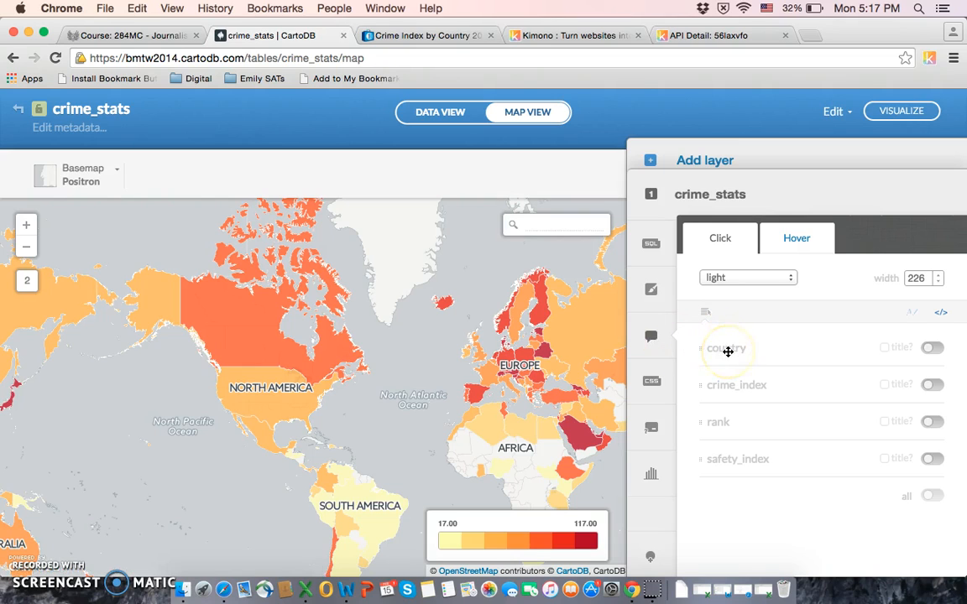
left_click(793, 240)
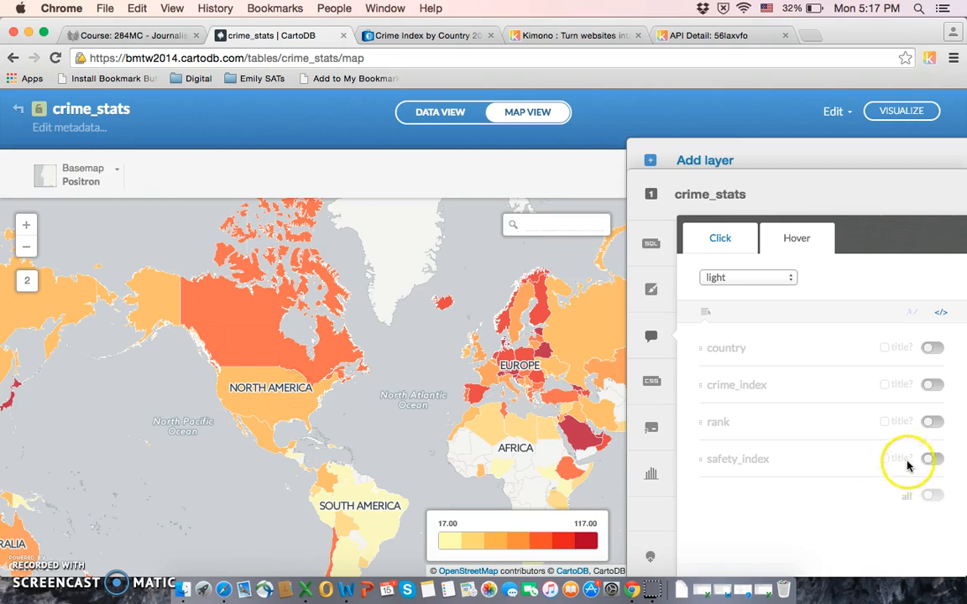
left_click(936, 497)
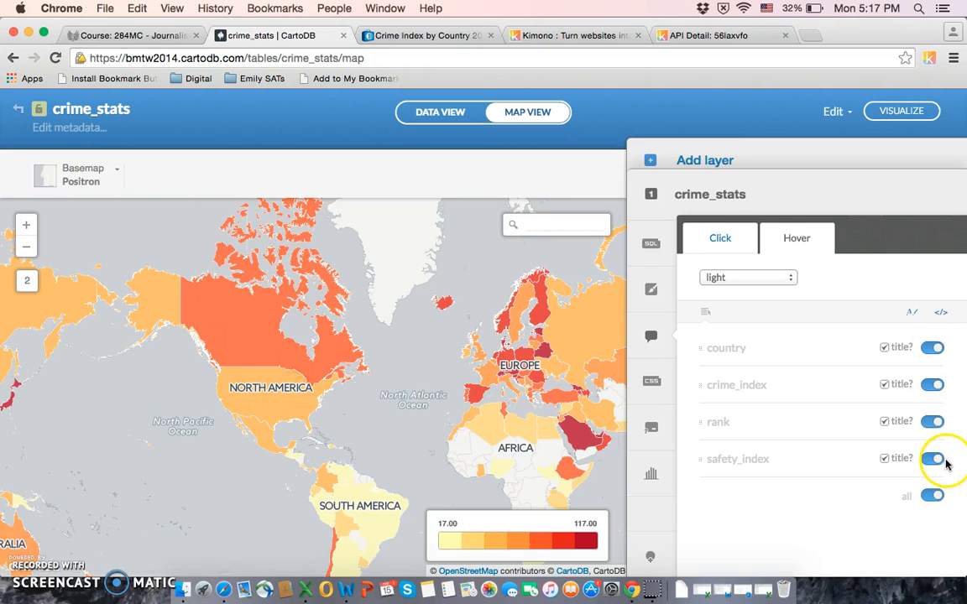
Step: Turn the rank and country fields off and back on in the hover infowindow
left_click(930, 422)
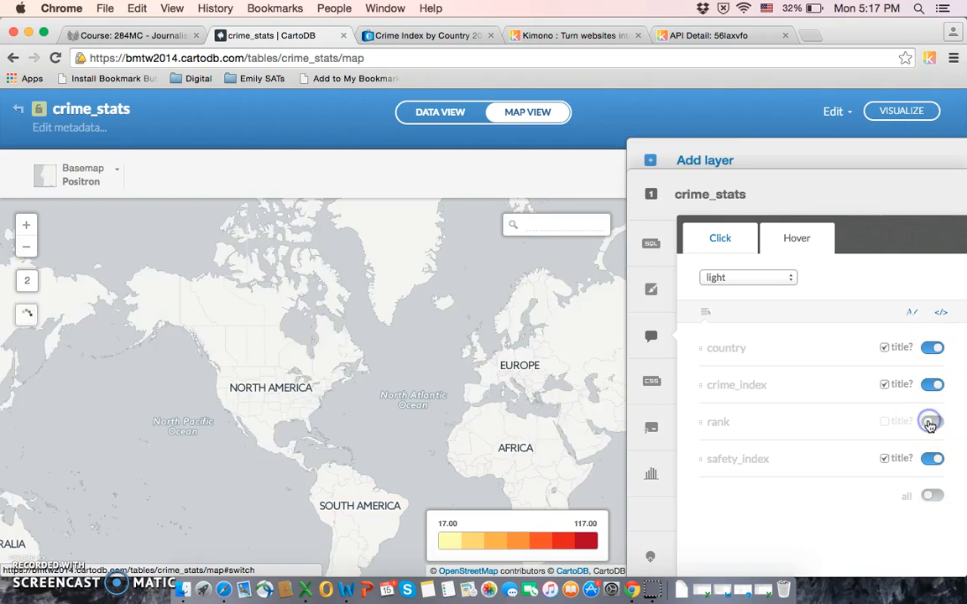
left_click(930, 423)
left_click(932, 347)
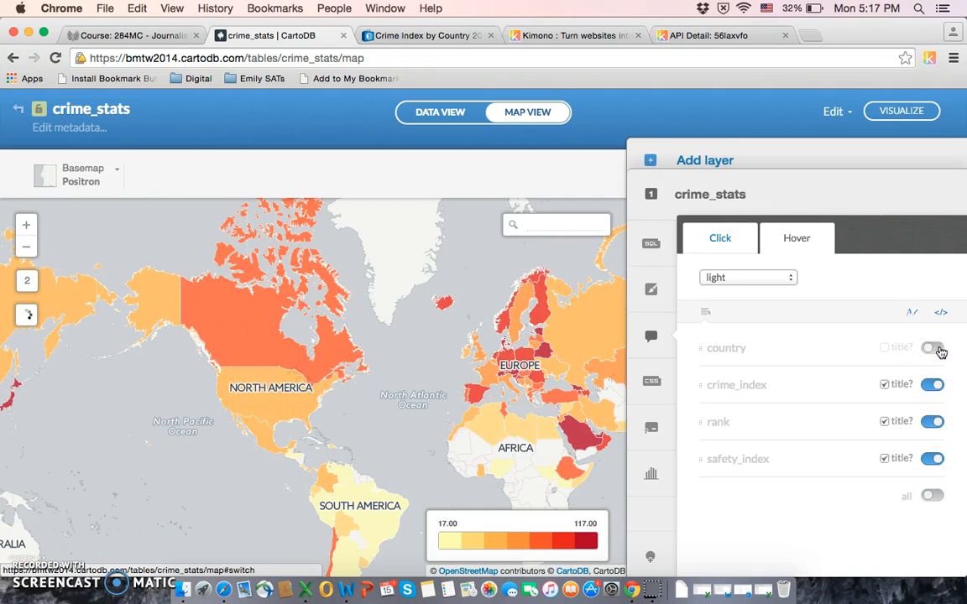
left_click(934, 348)
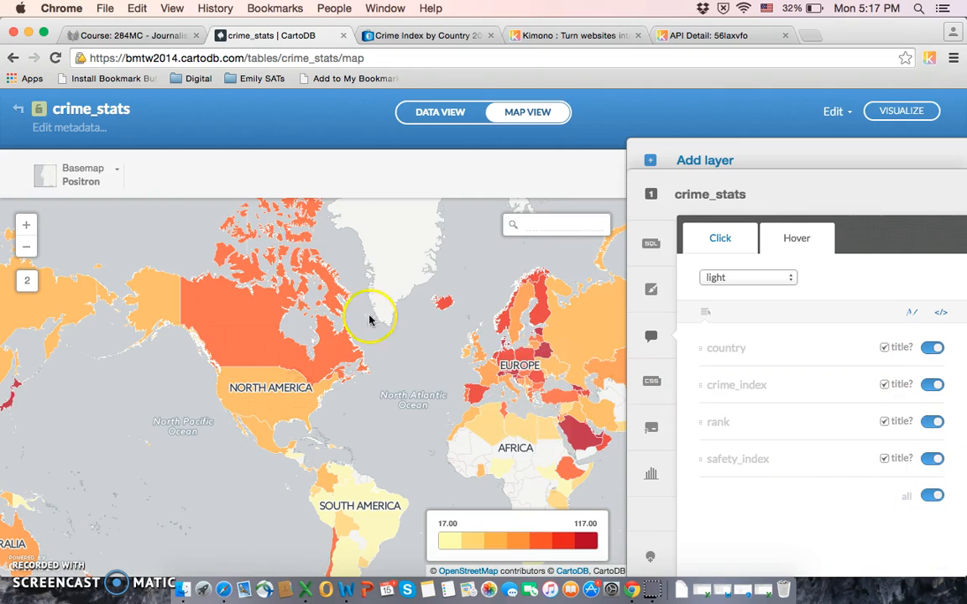
Step: Check the hover infowindows of countries in North America and Europe on the map
mouse_move(262, 312)
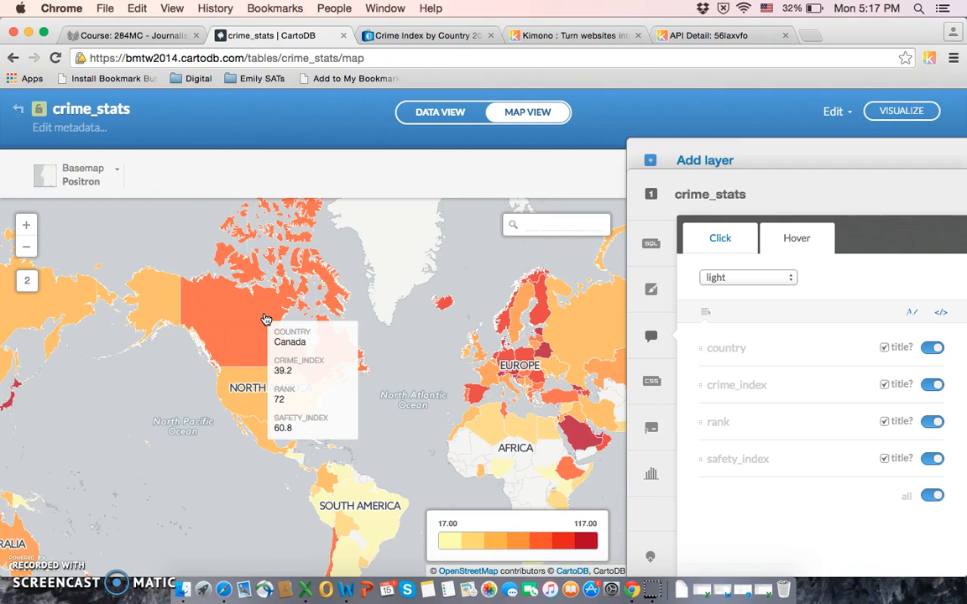
left_click(263, 437)
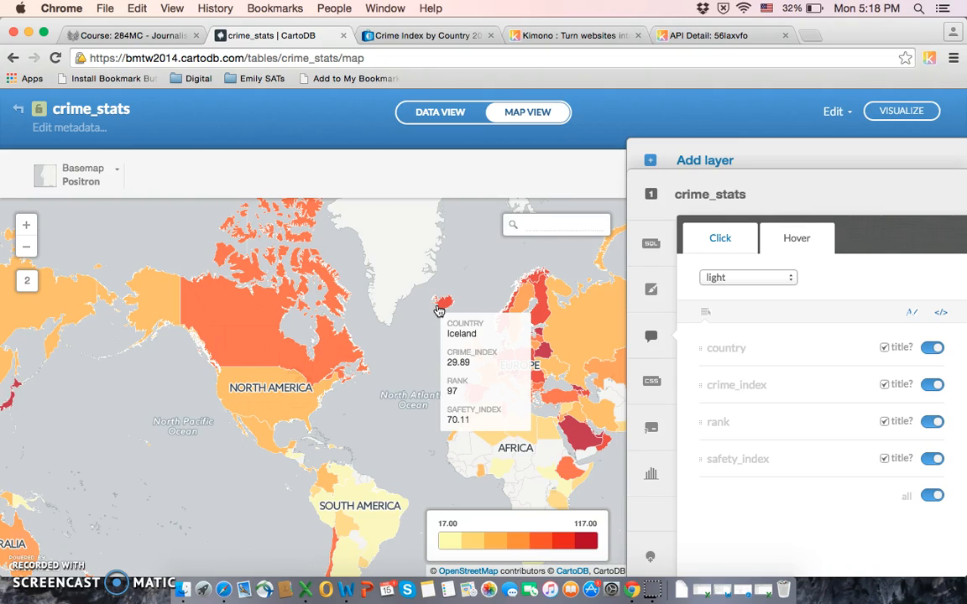
mouse_move(479, 361)
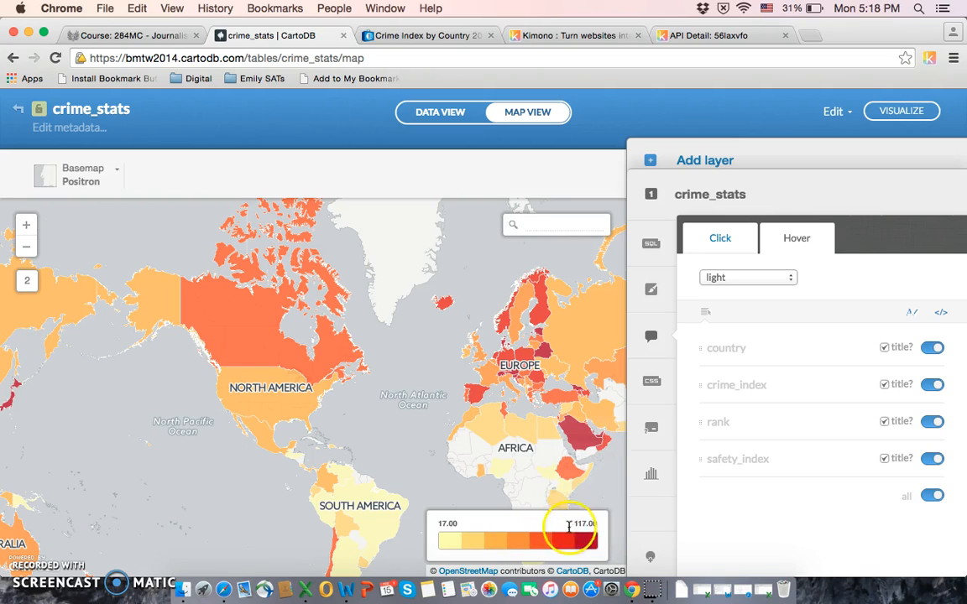
Step: Give the choropleth legend the visible title "Crime levels per country"
left_click(654, 431)
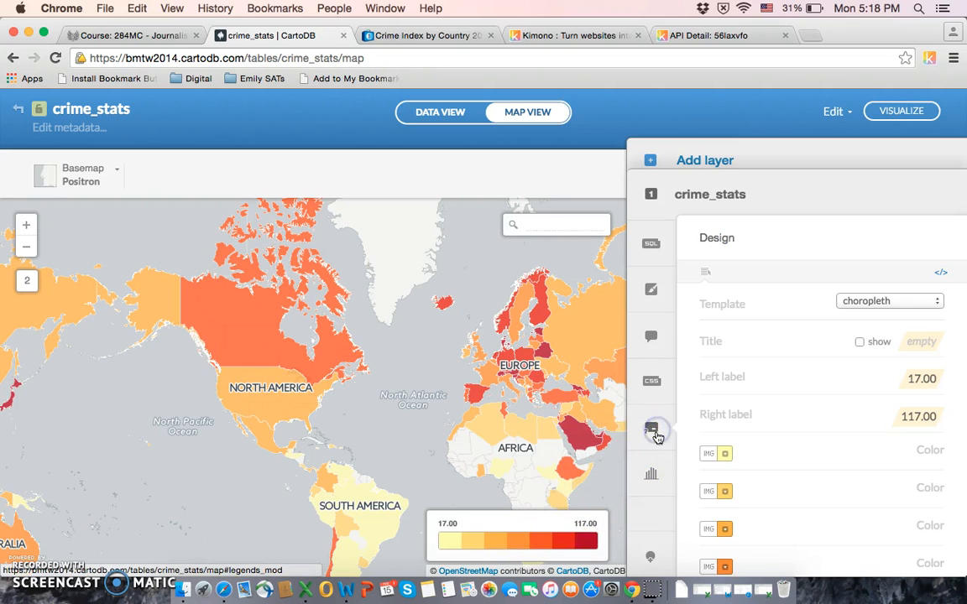
left_click(922, 341)
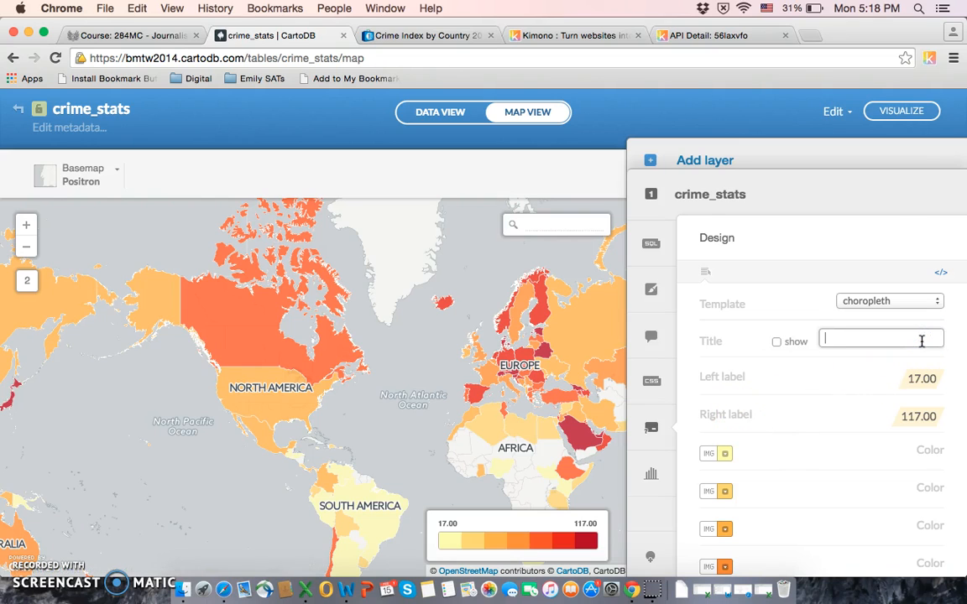
left_click(778, 342)
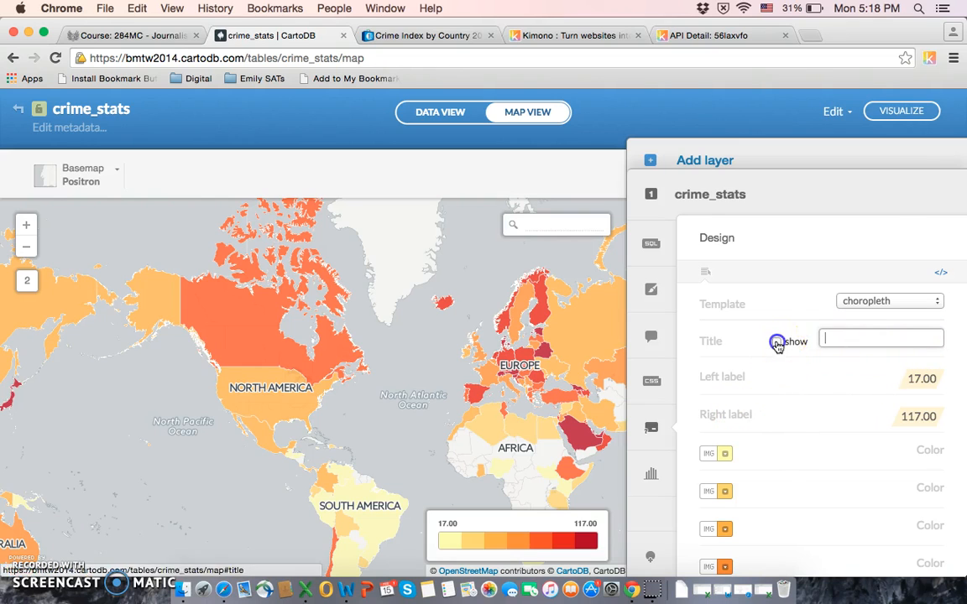
left_click(858, 342)
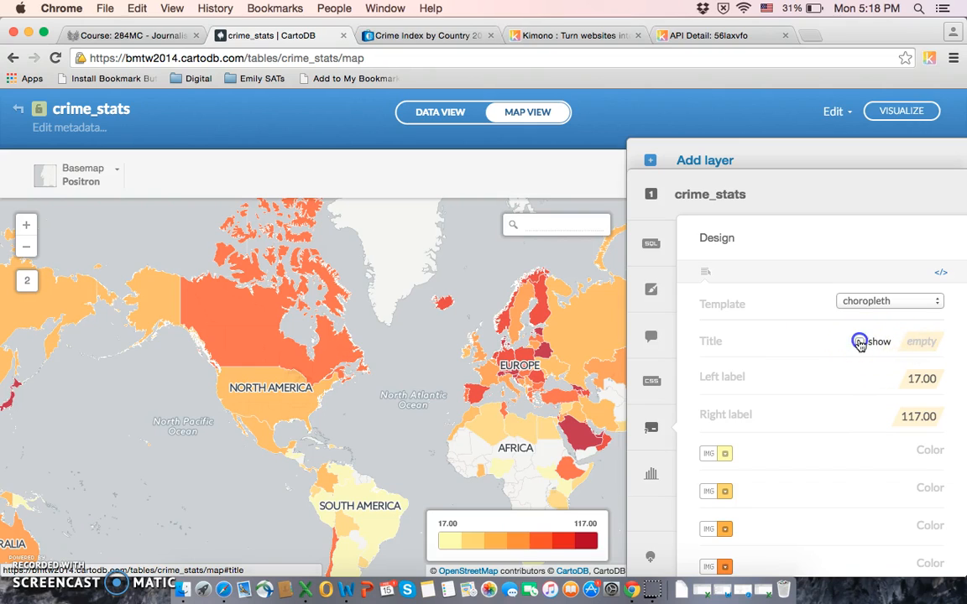
left_click(917, 341)
type("Crime levels per country")
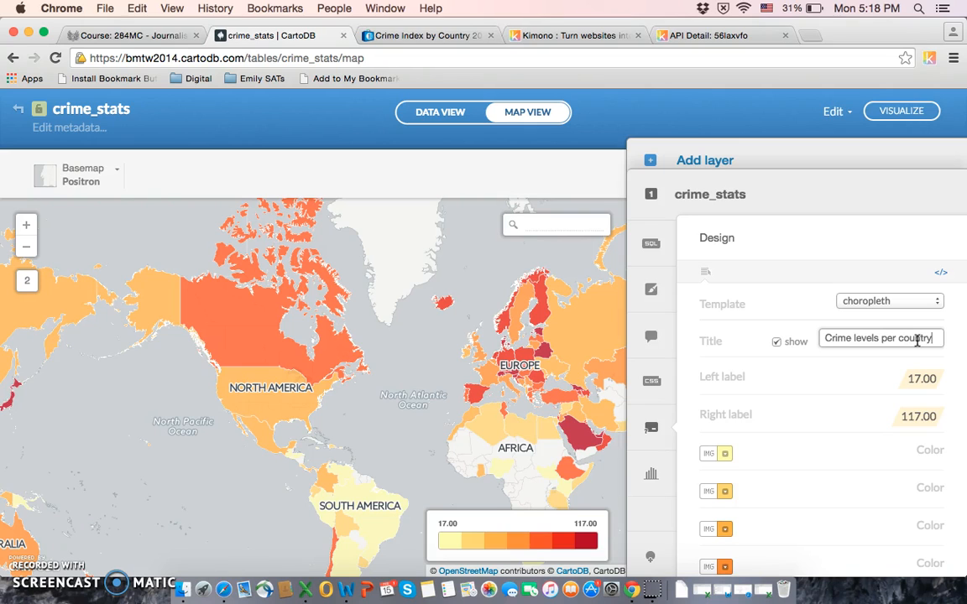
key("Return")
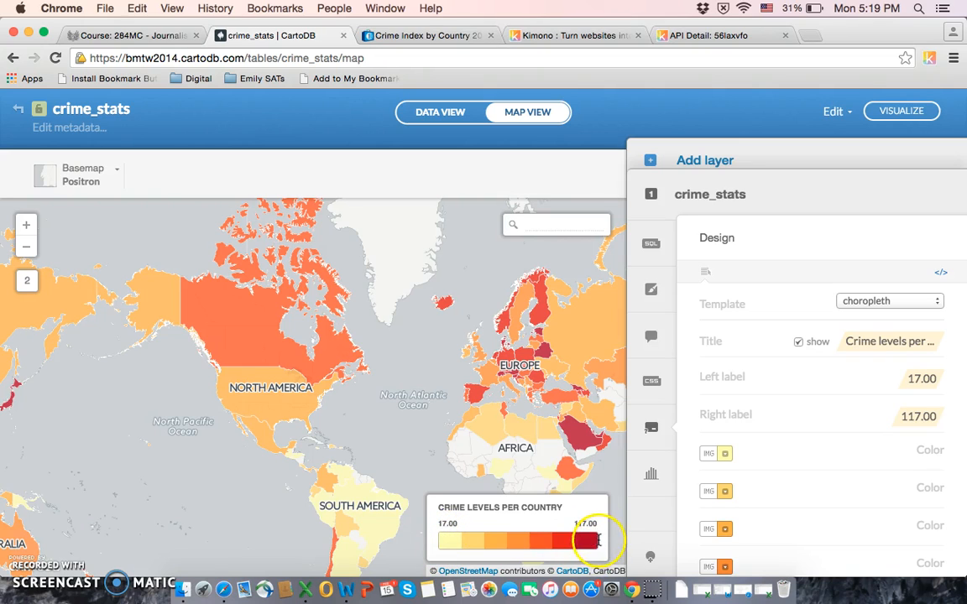
Step: Set the legend's left label to "Low crime" and its right label to "High crime"
left_click(914, 375)
left_click_drag(917, 375, 795, 369)
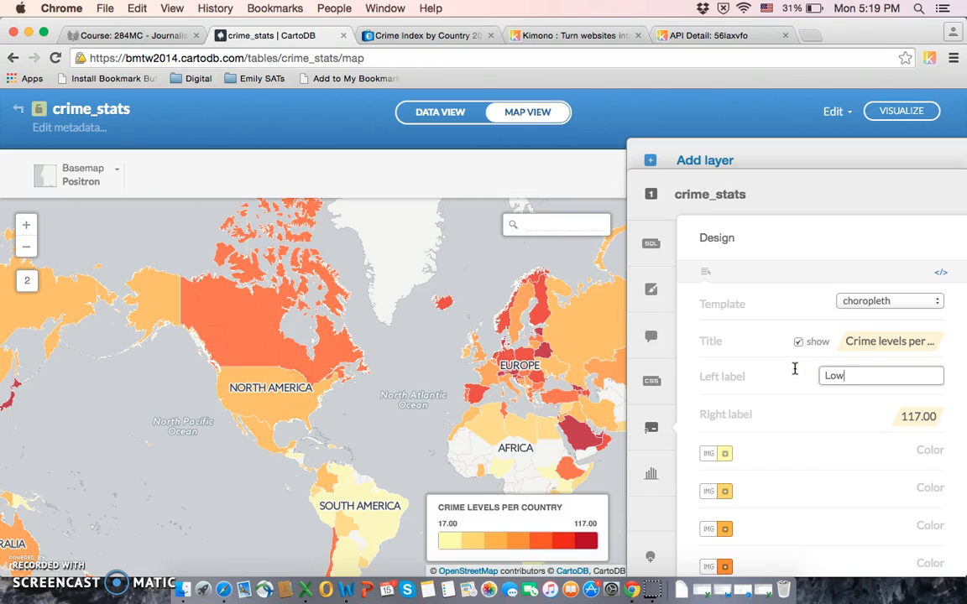
left_click(915, 417)
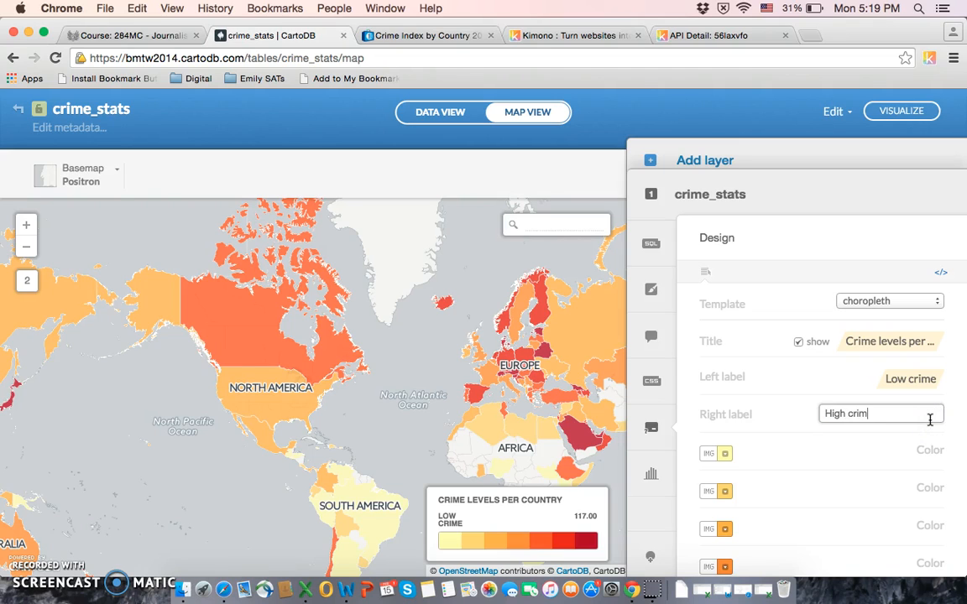
key("Return")
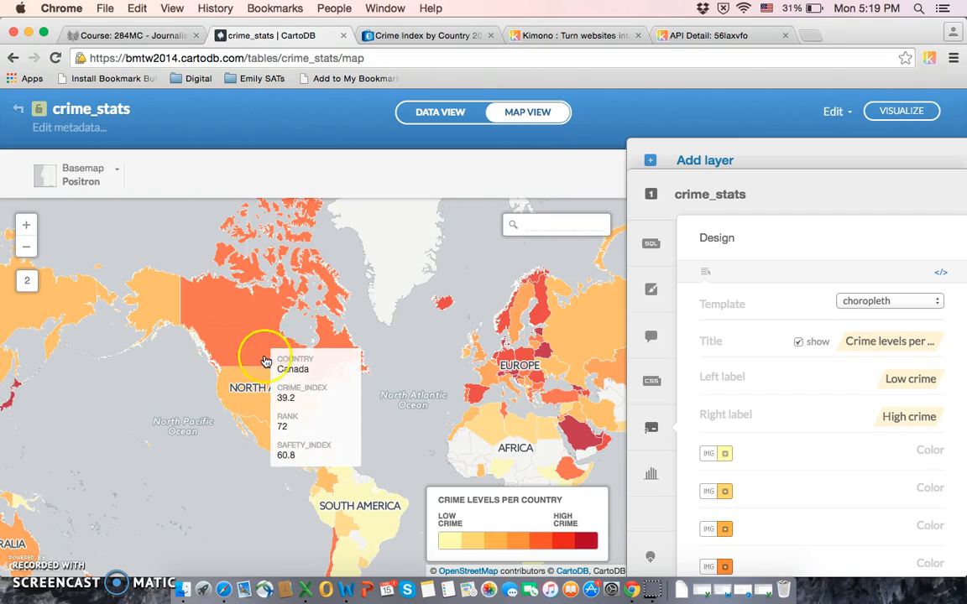
mouse_move(259, 406)
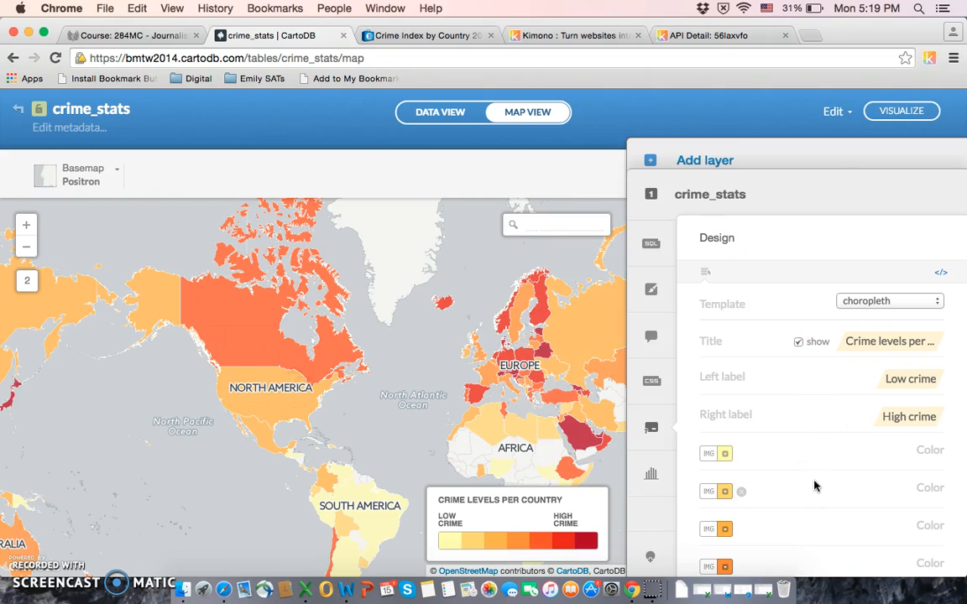
left_click(651, 561)
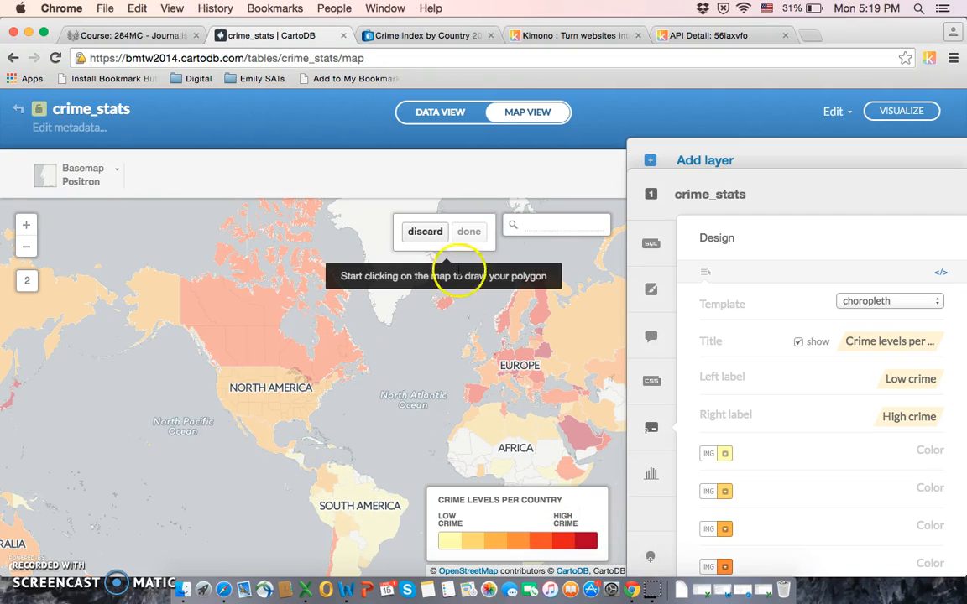
left_click(431, 238)
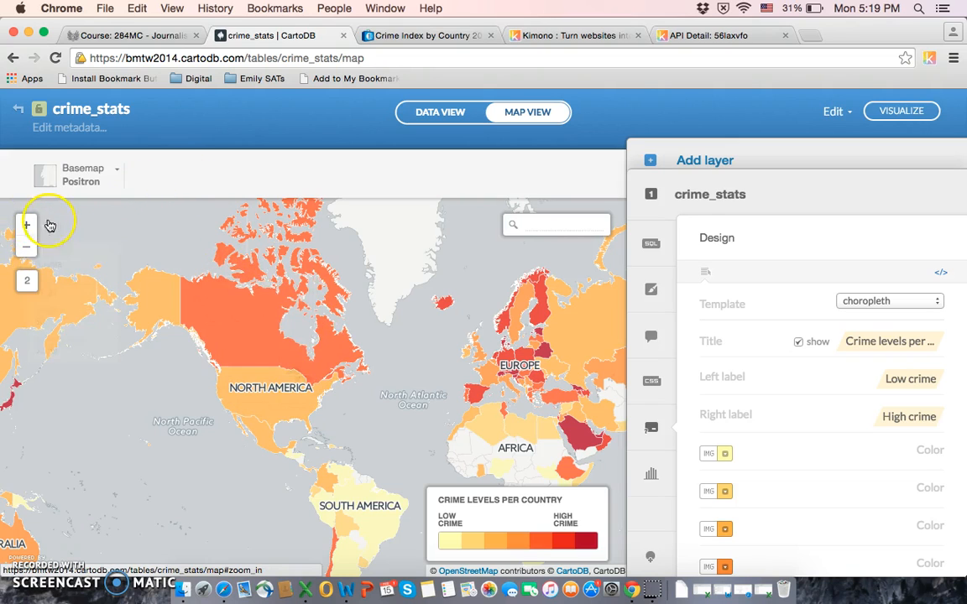
Step: Look over the coloured countries on the map from the Americas across Europe and Asia
mouse_move(531, 320)
left_click_drag(526, 313, 187, 286)
left_click_drag(298, 319, 271, 340)
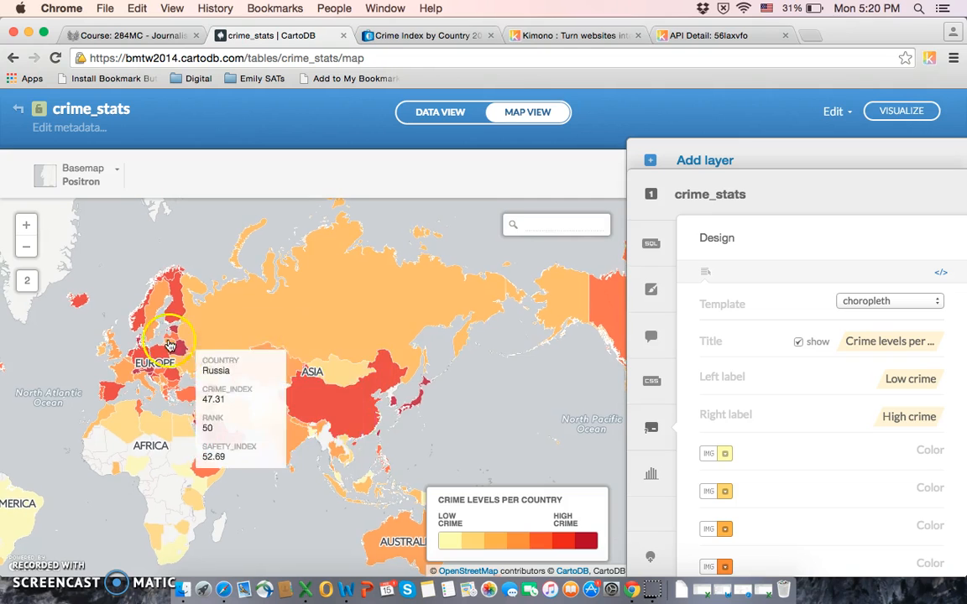
left_click_drag(166, 338, 637, 341)
left_click_drag(507, 341, 265, 340)
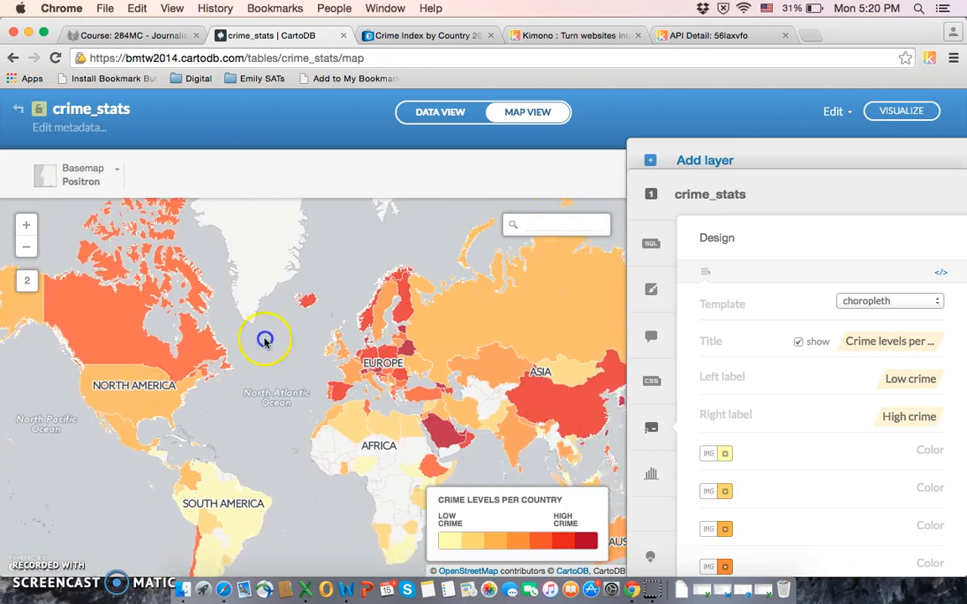
left_click_drag(403, 361, 314, 336)
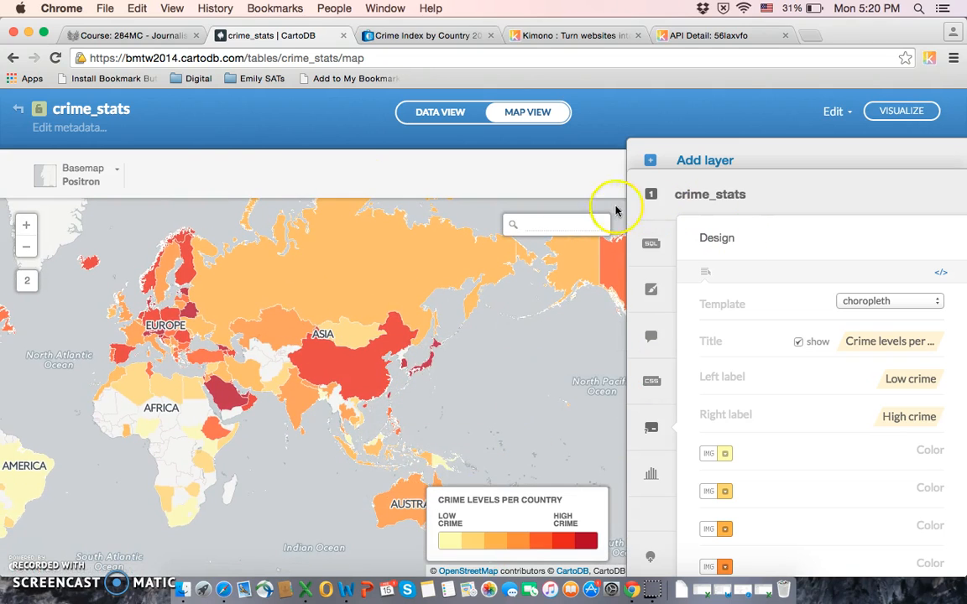
Step: Rename the crime_stats dataset to "Crime Statistics Around the World" and accept the warning about API calls
left_click(123, 112)
left_click_drag(121, 110, 4, 107)
type("Crime Statistics Ar")
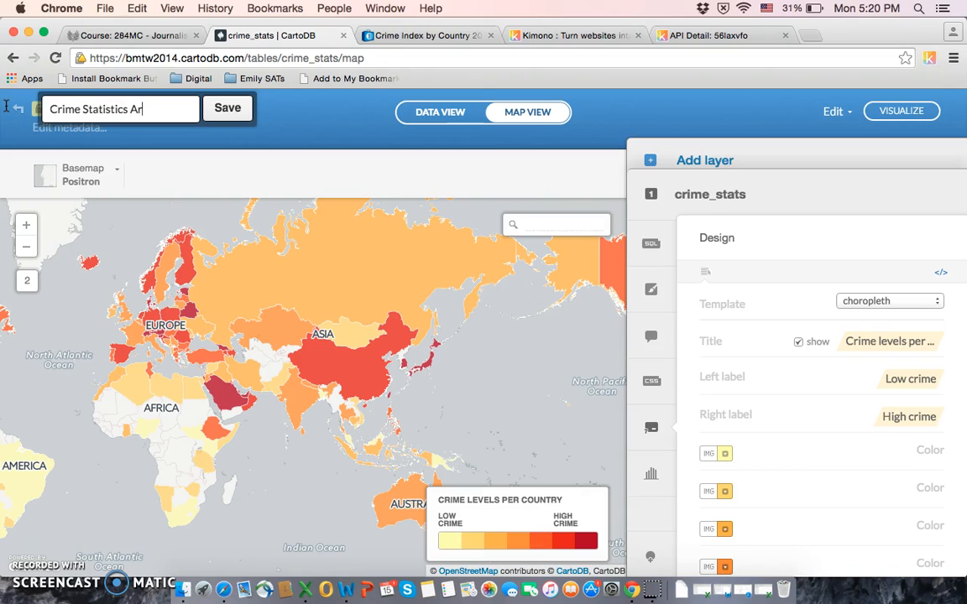
type("ound the World")
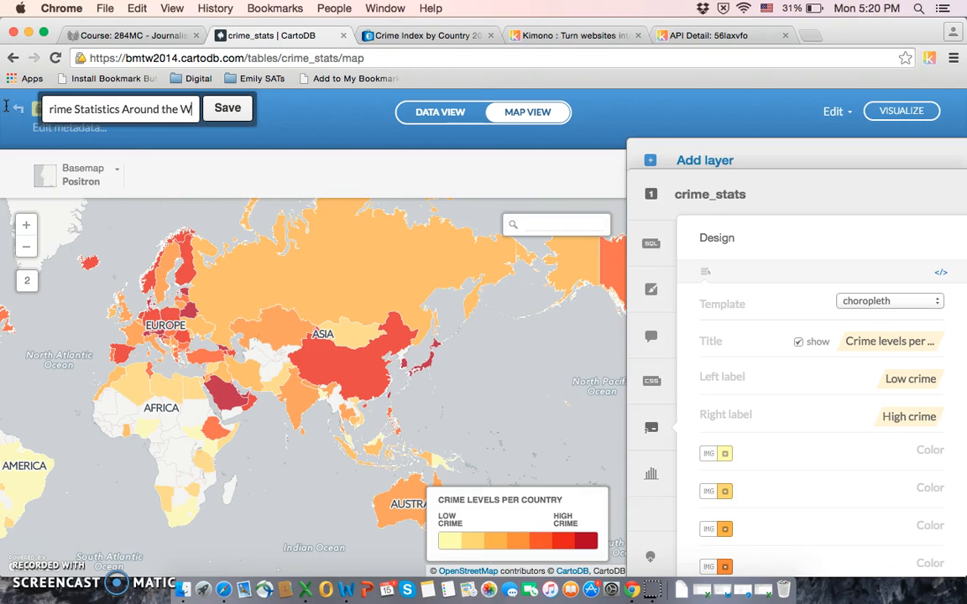
left_click(226, 102)
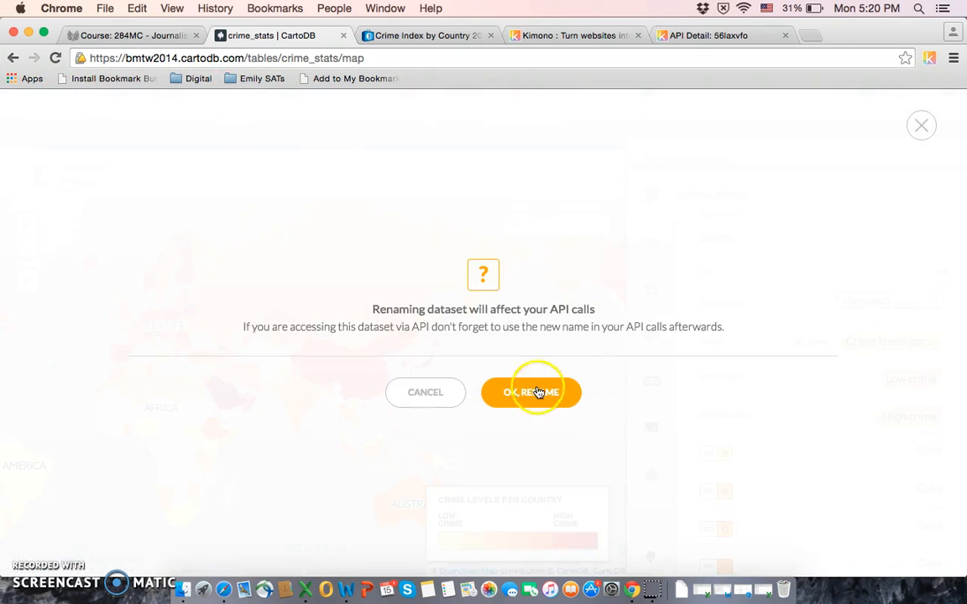
left_click(534, 396)
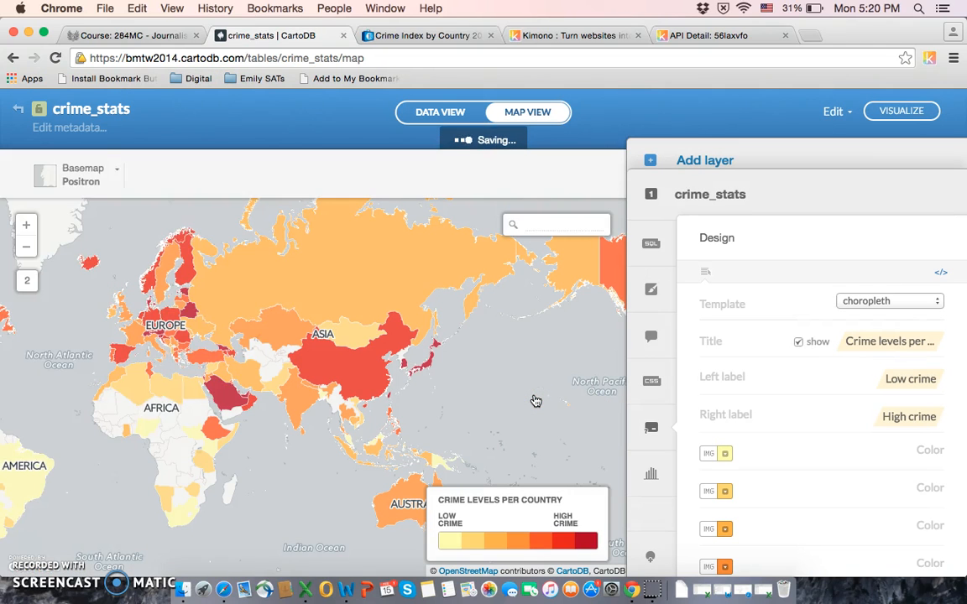